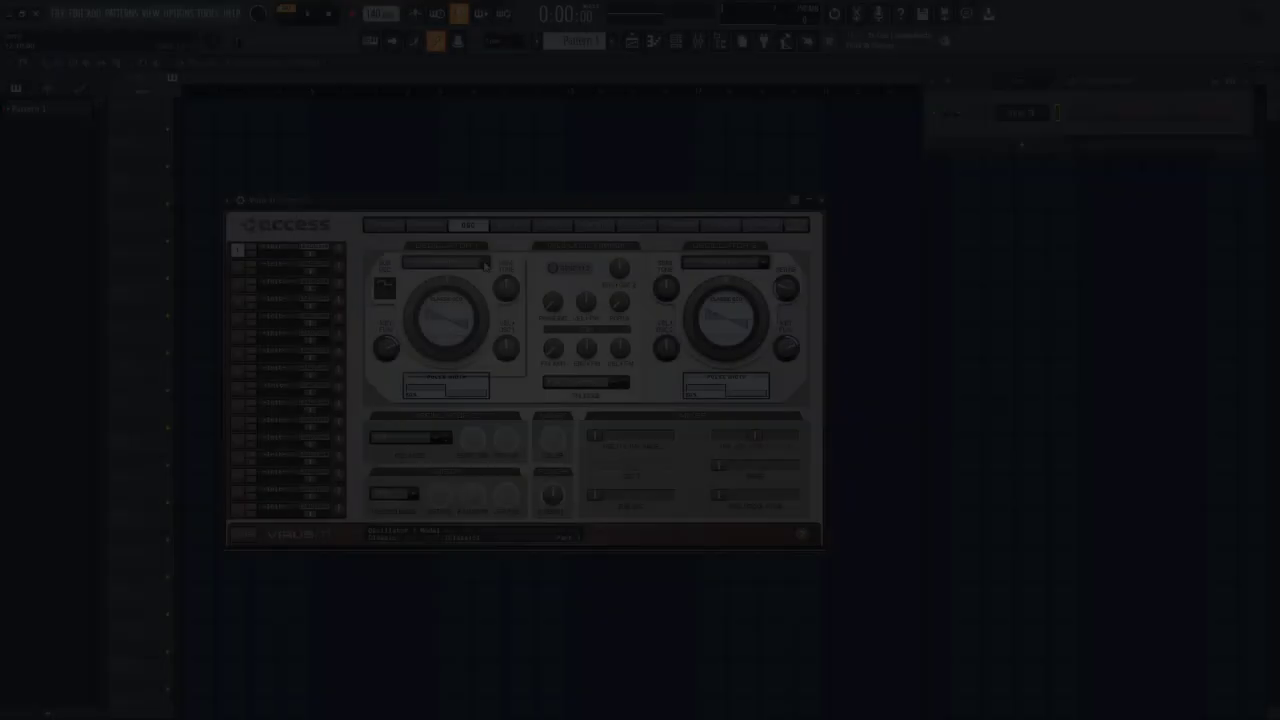
Open the Virus TI's Oscillator 1 model dropdown to see the available models
left_click(484, 264)
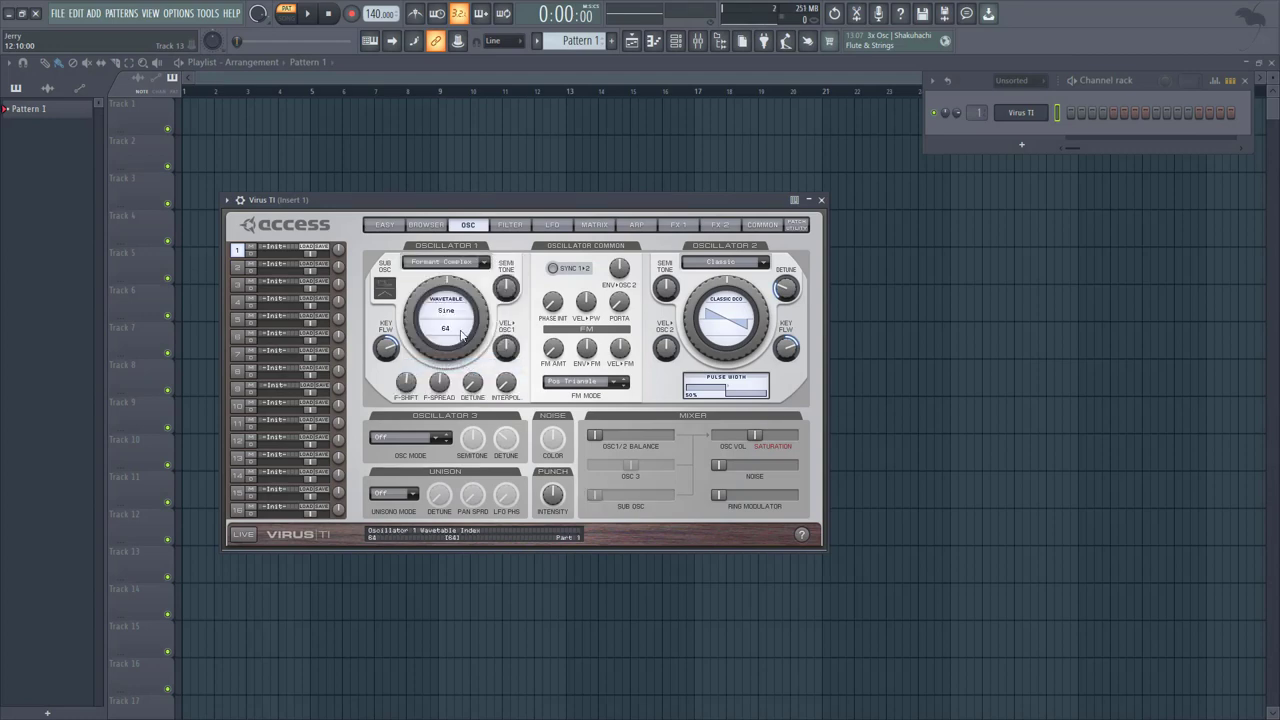
Bring up the wavetable choices for the Virus TI's Formant Complex oscillator 1
left_click(450, 318)
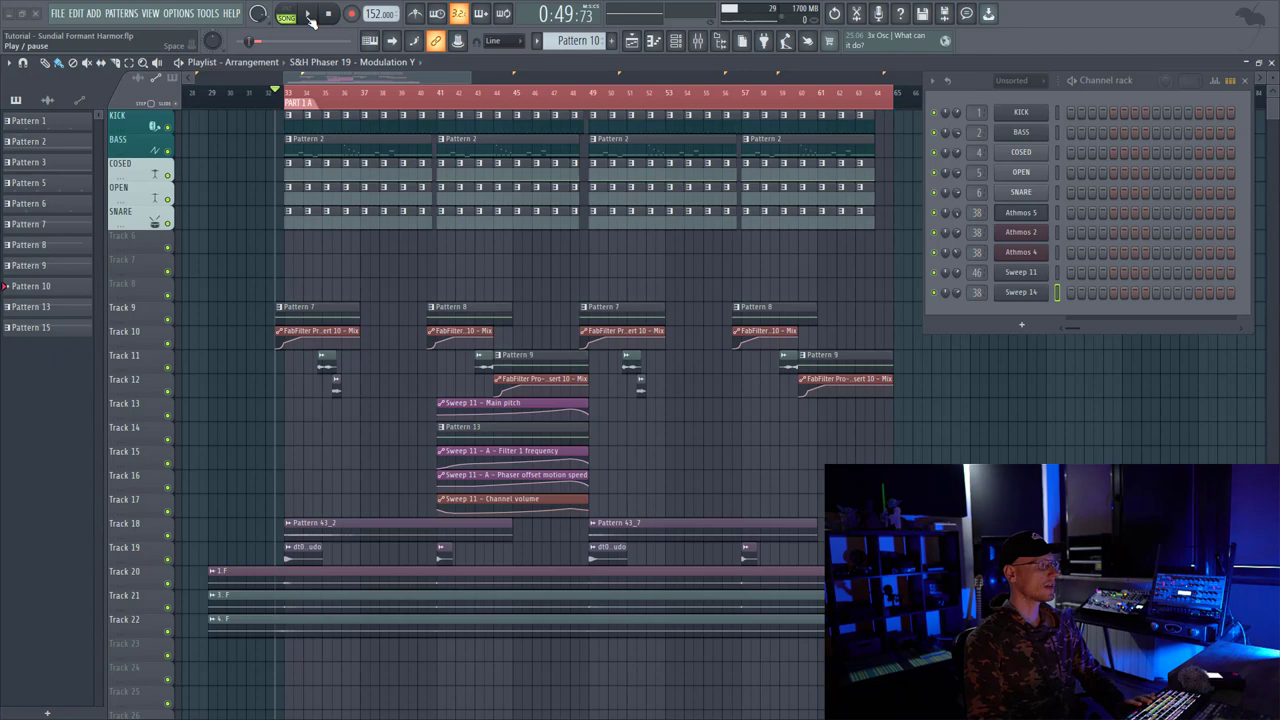
left_click(309, 15)
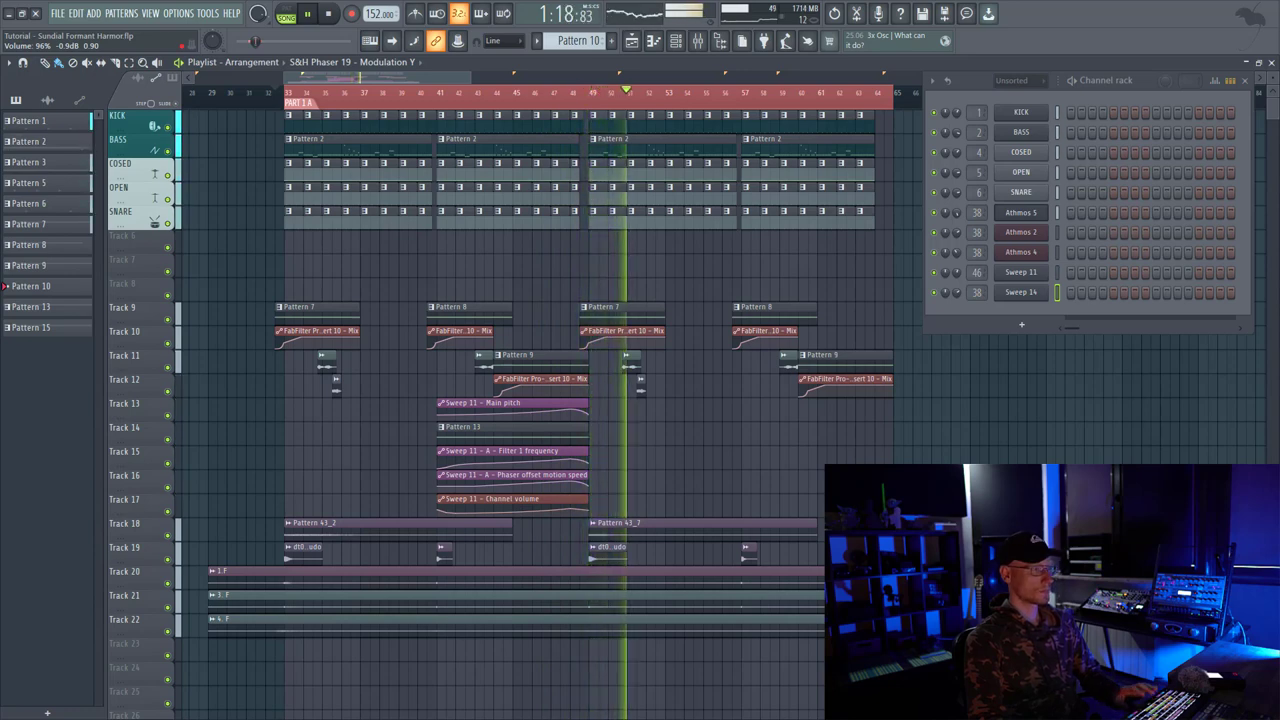
key("space")
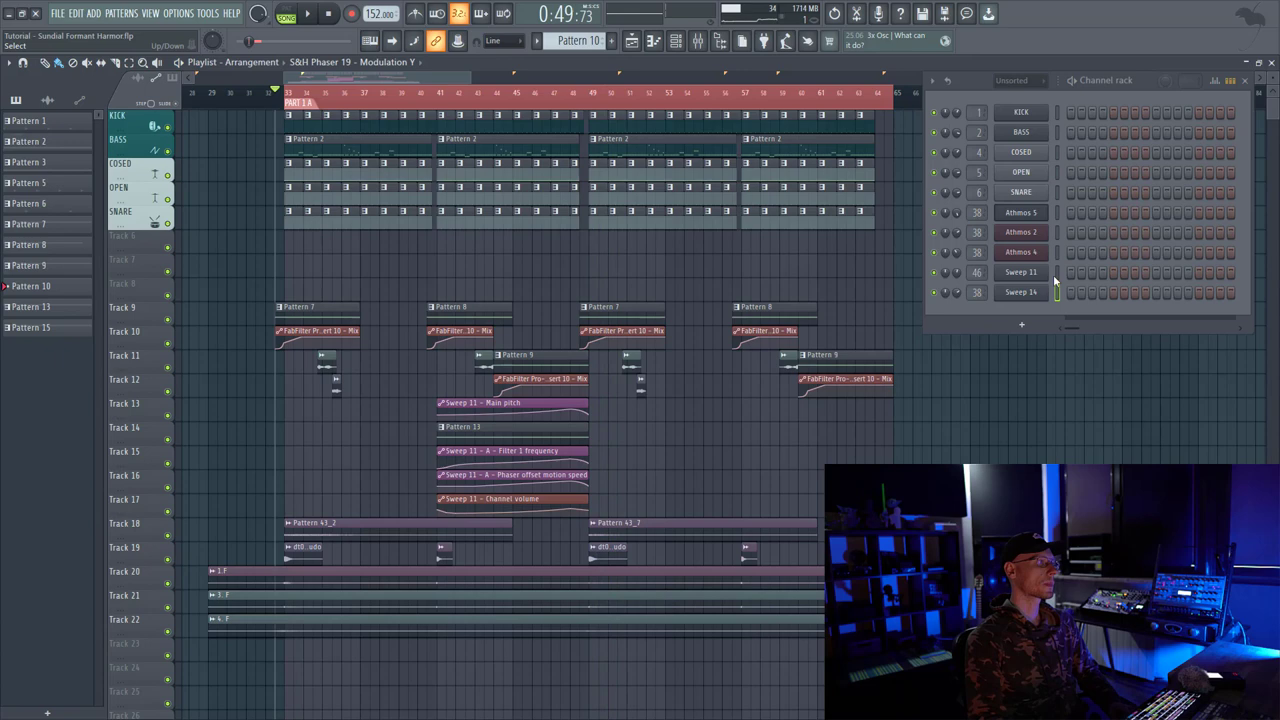
Add a Harmor channel, load its Default preset, and expand the window to show the spectral display
left_click(1030, 328)
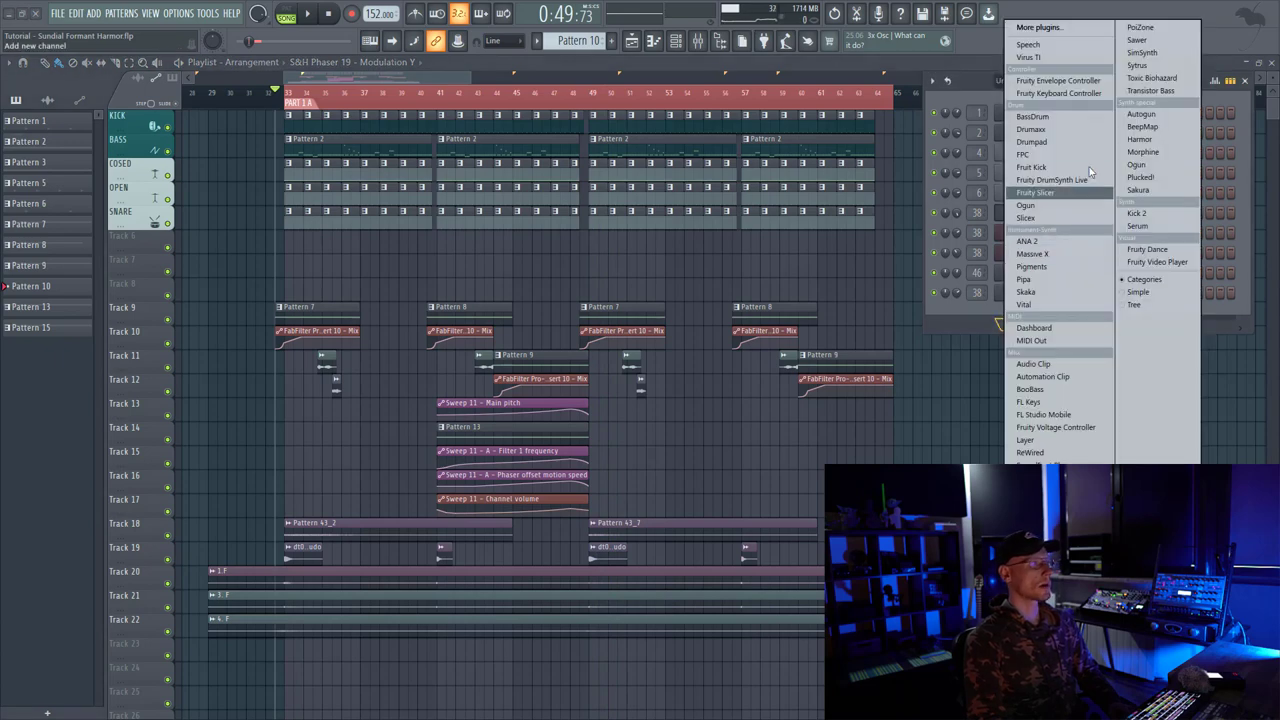
left_click(1135, 143)
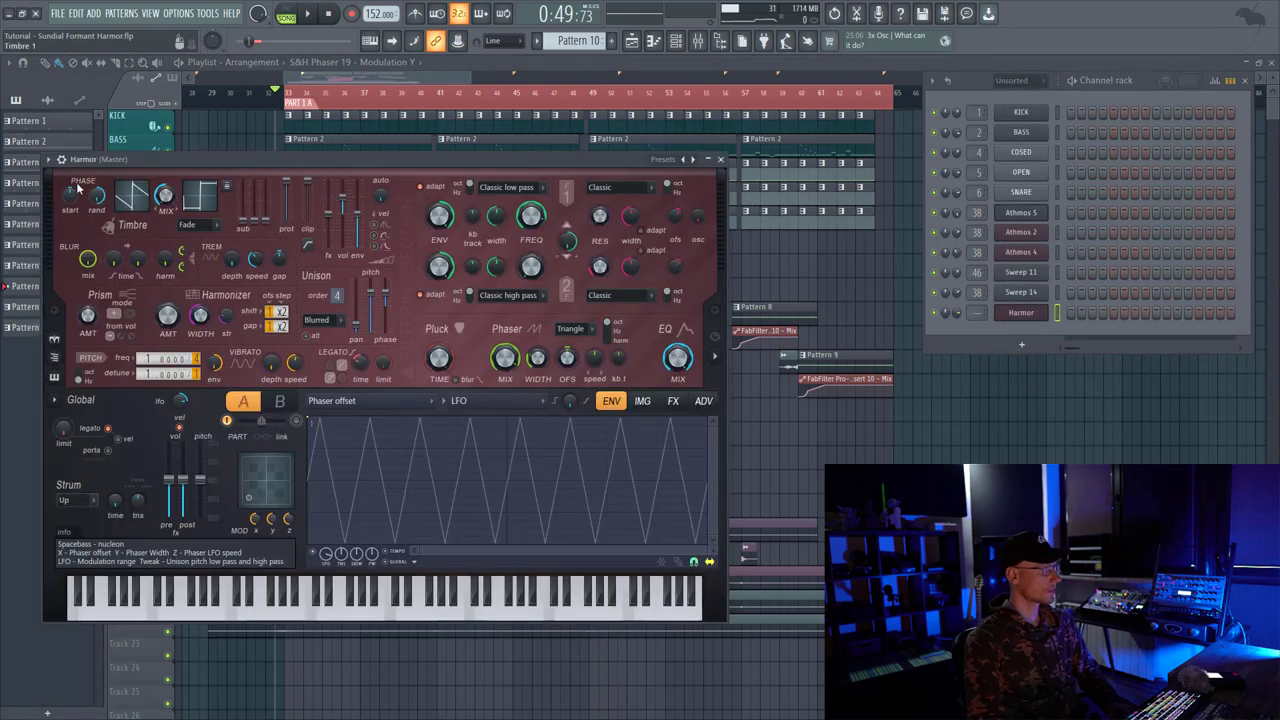
left_click(59, 161)
mouse_move(66, 198)
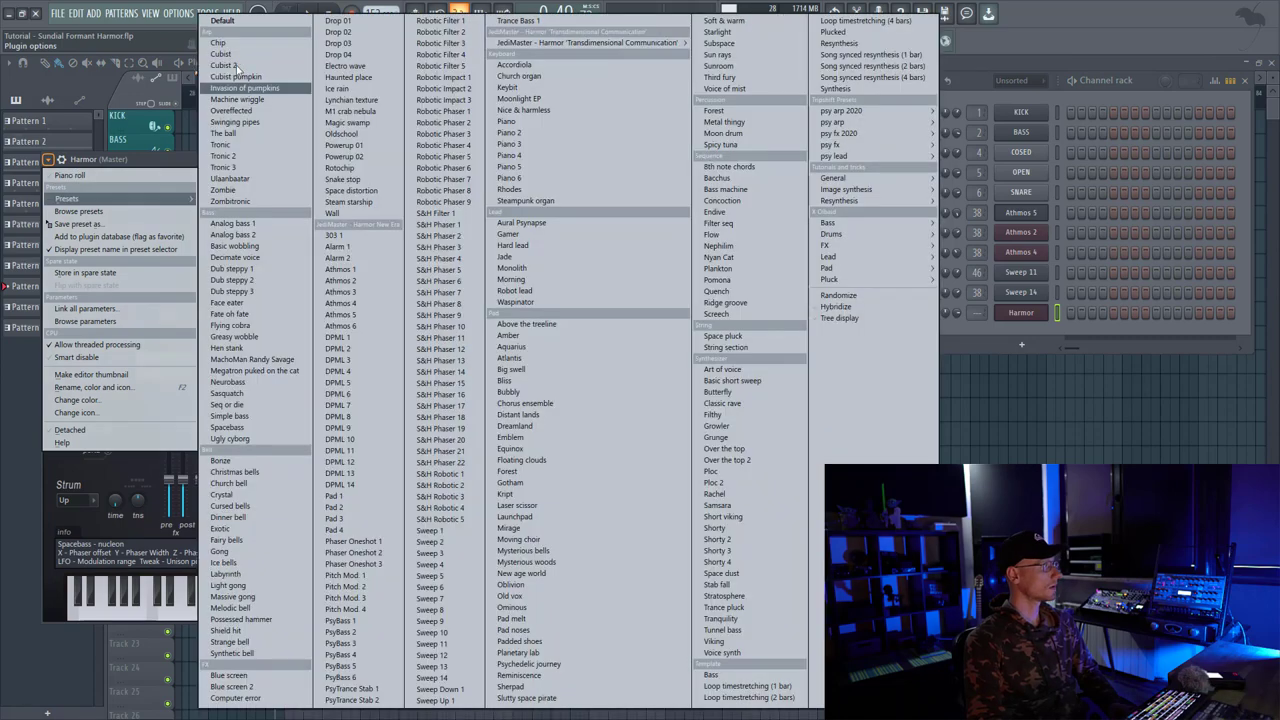
left_click(238, 22)
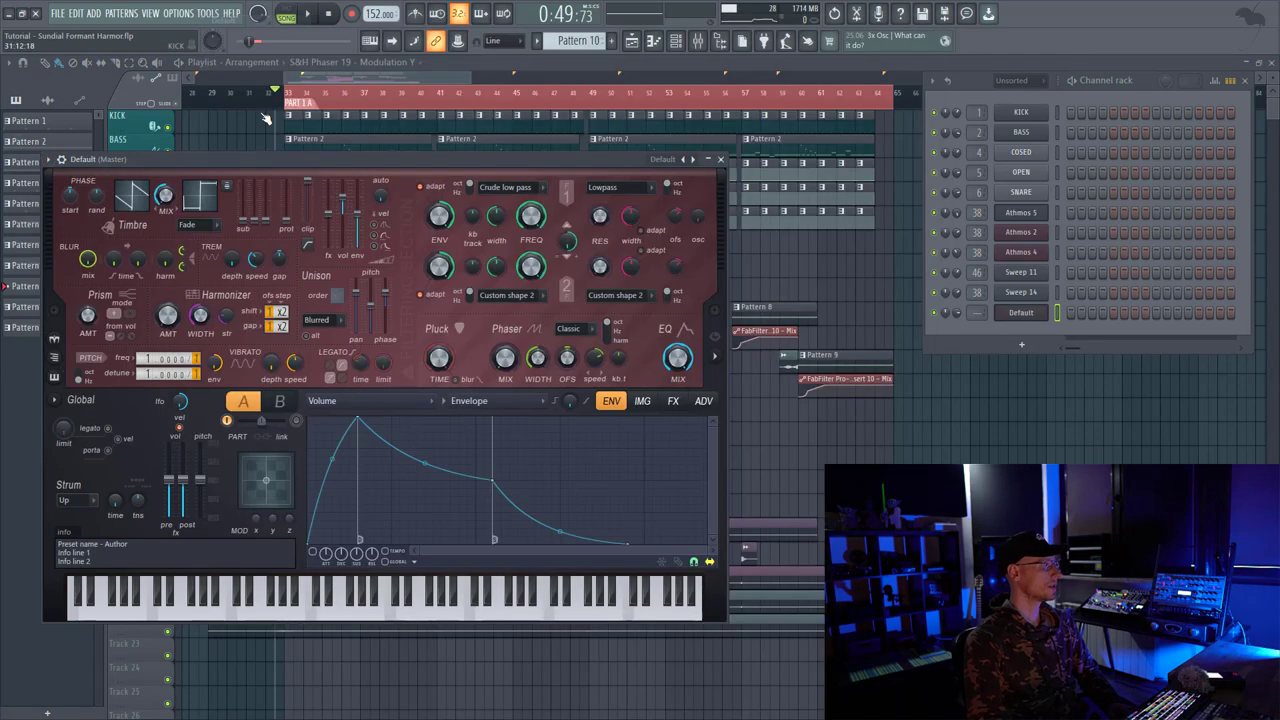
left_click(715, 353)
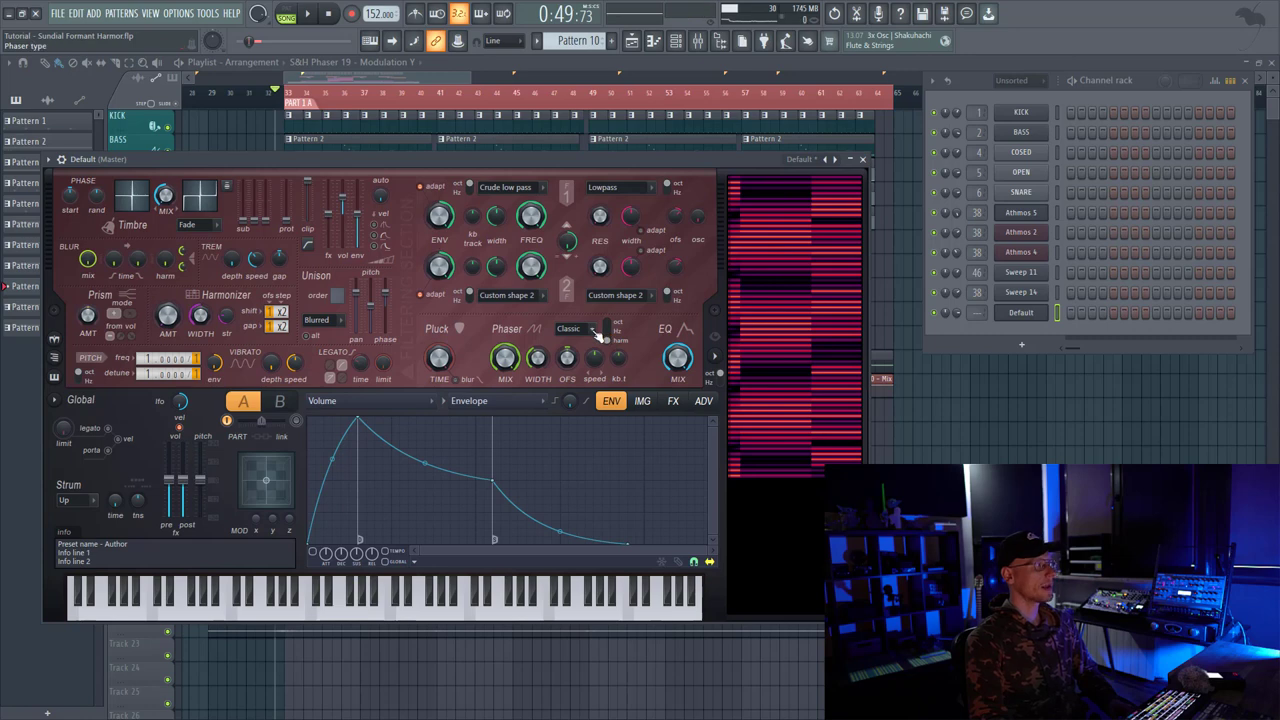
Give Harmor's phaser a custom narrow single-peak shape with offset 149 and width 37%
left_click(597, 333)
left_click(578, 490)
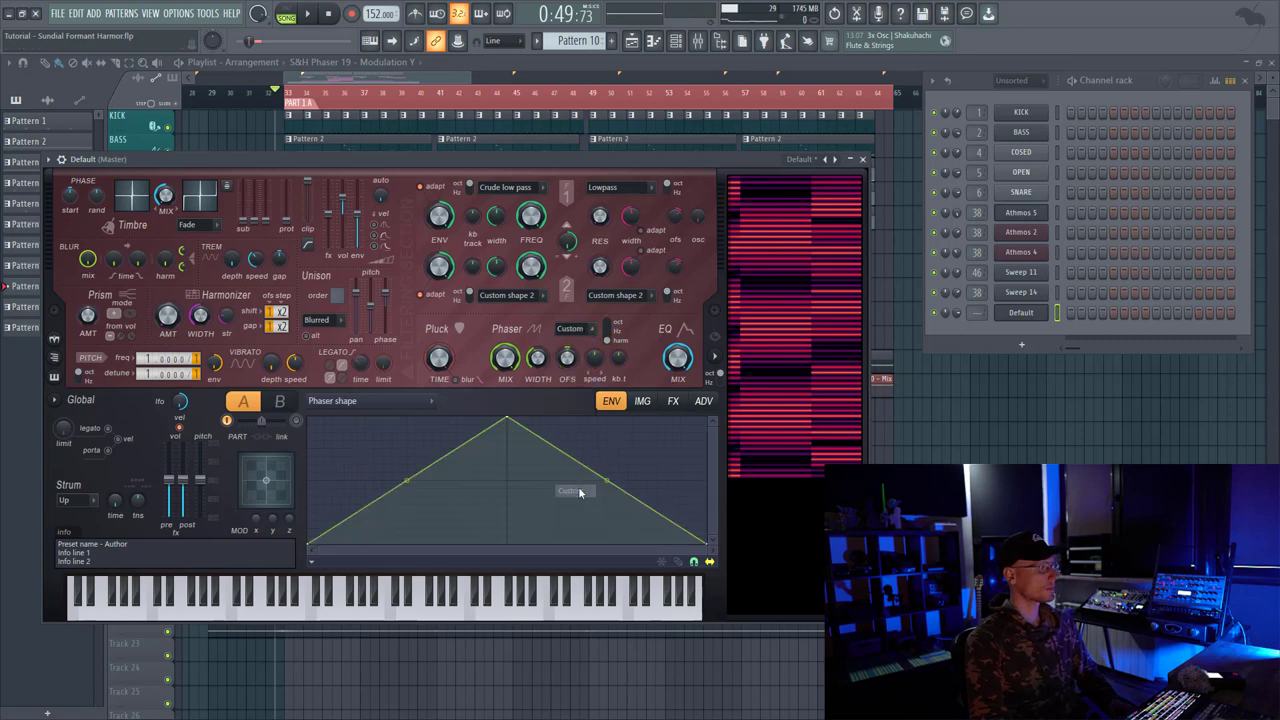
right_click(484, 545)
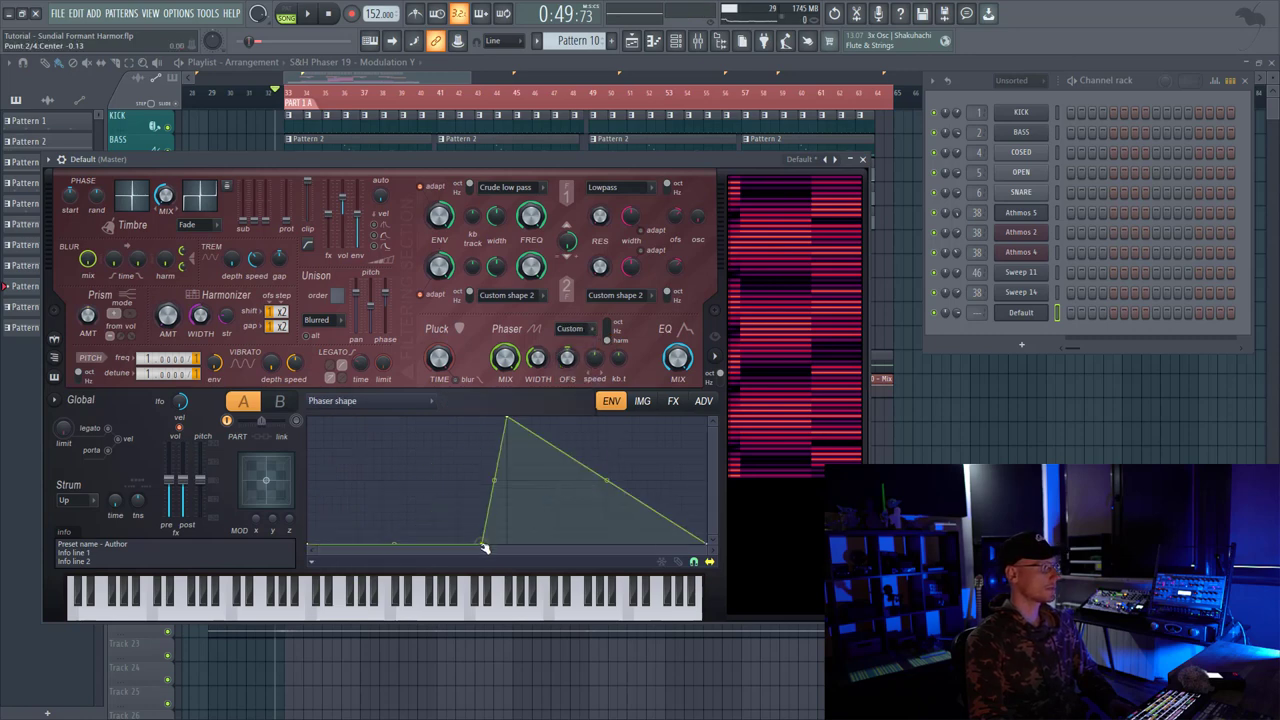
right_click(533, 546)
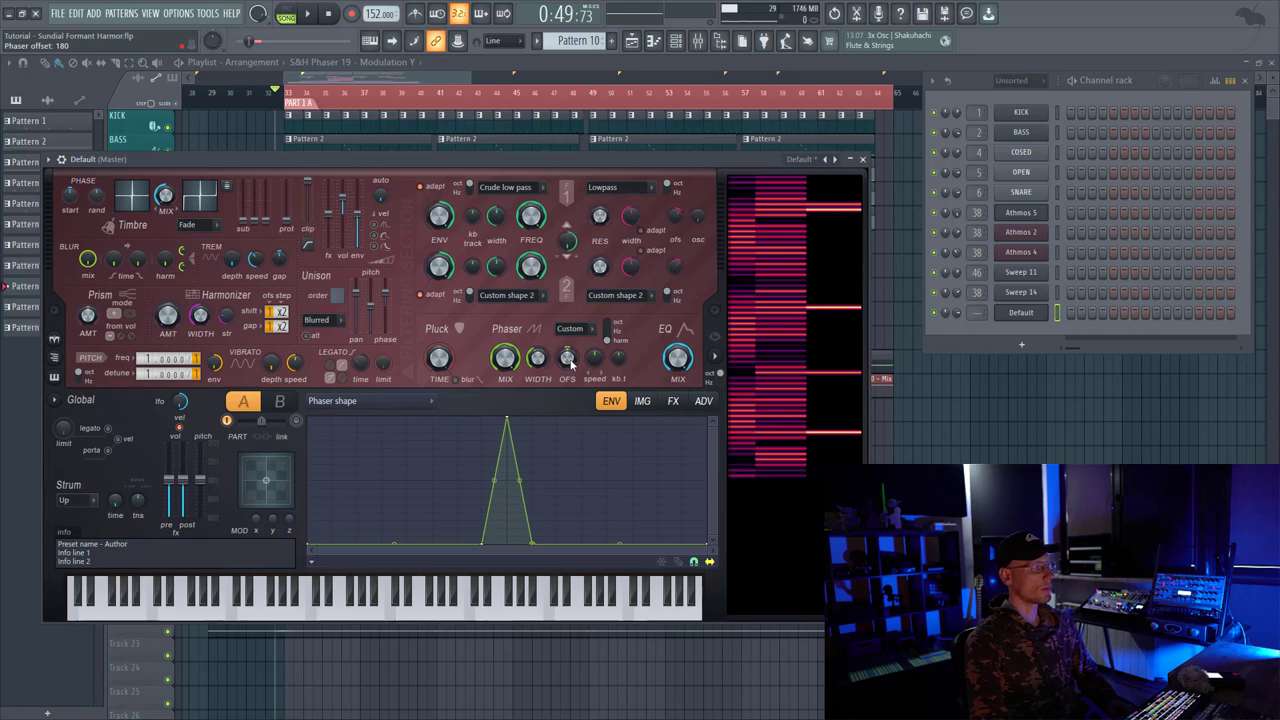
mouse_move(567, 358)
left_mouse_down()
mouse_move(567, 400)
mouse_move(567, 340)
left_mouse_up()
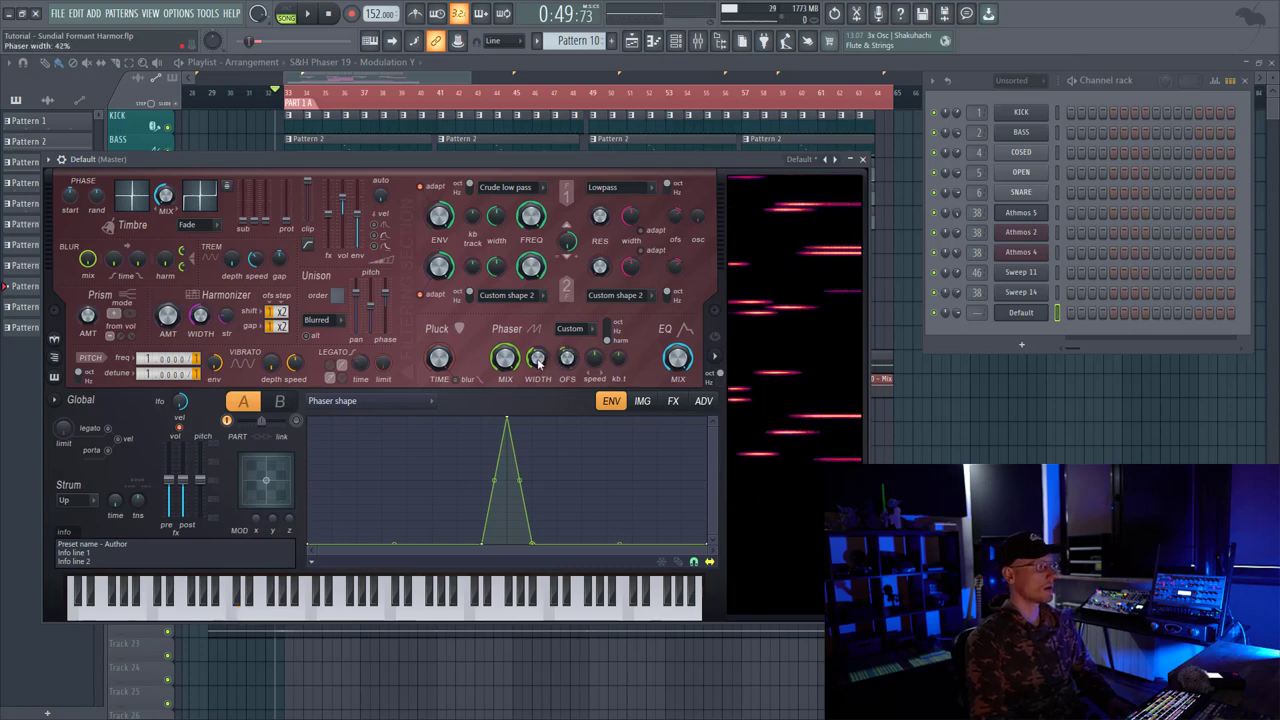
left_click_drag(538, 363, 536, 368)
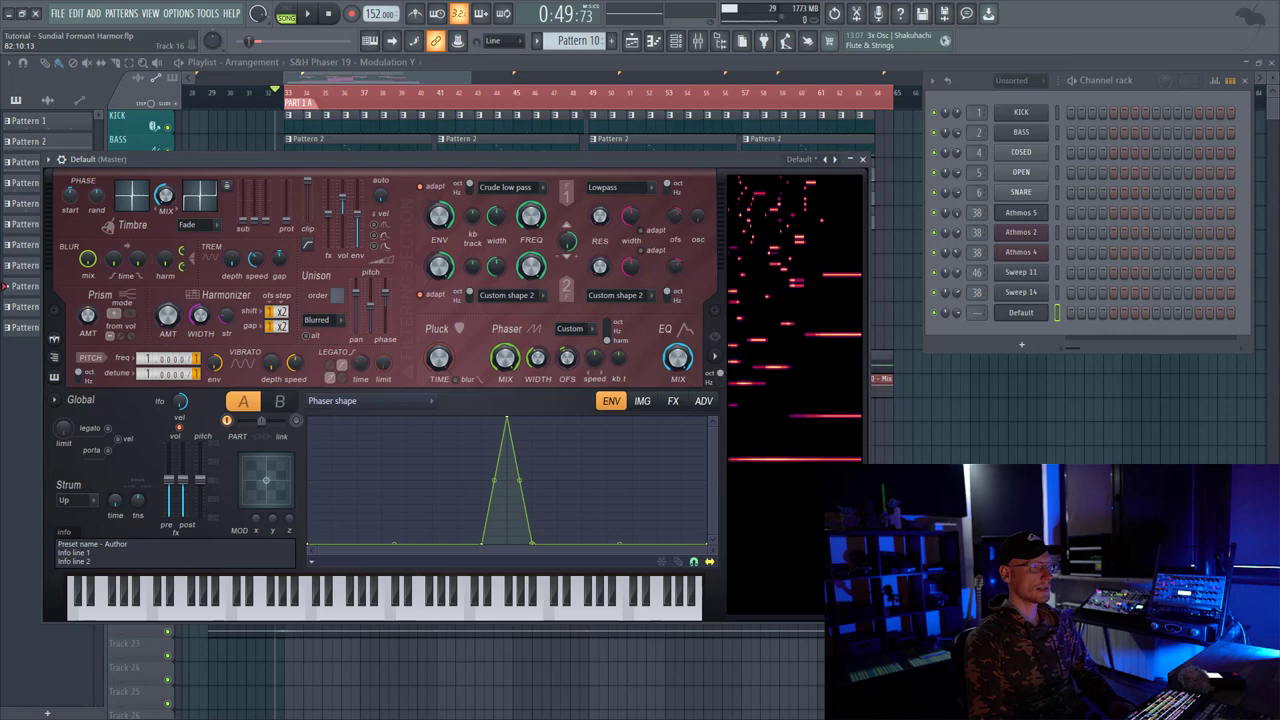
Switch Harmor's lower panel to the FX page showing distortion, chorus, delay, reverb and compression
left_click(671, 402)
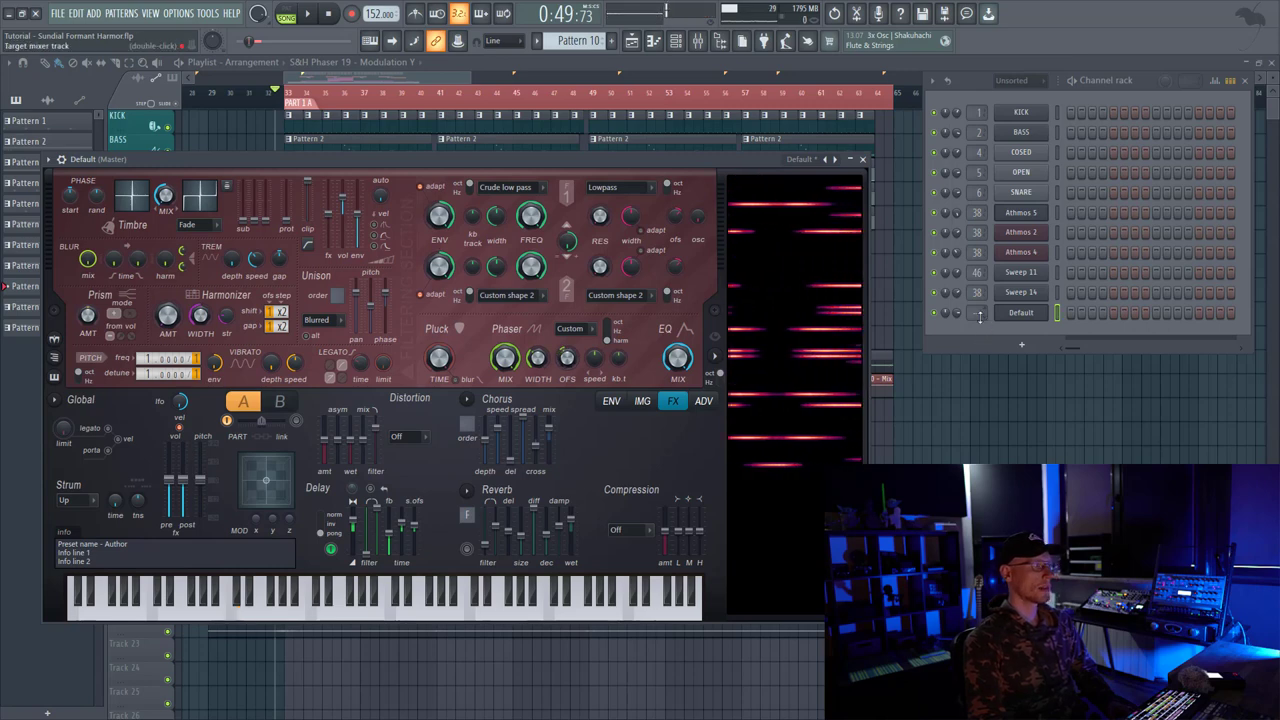
Route the Harmor channel to the HARMOR SUNDIAL mixer track and position its parametric EQ beside Harmor
left_click_drag(977, 313, 979, 305)
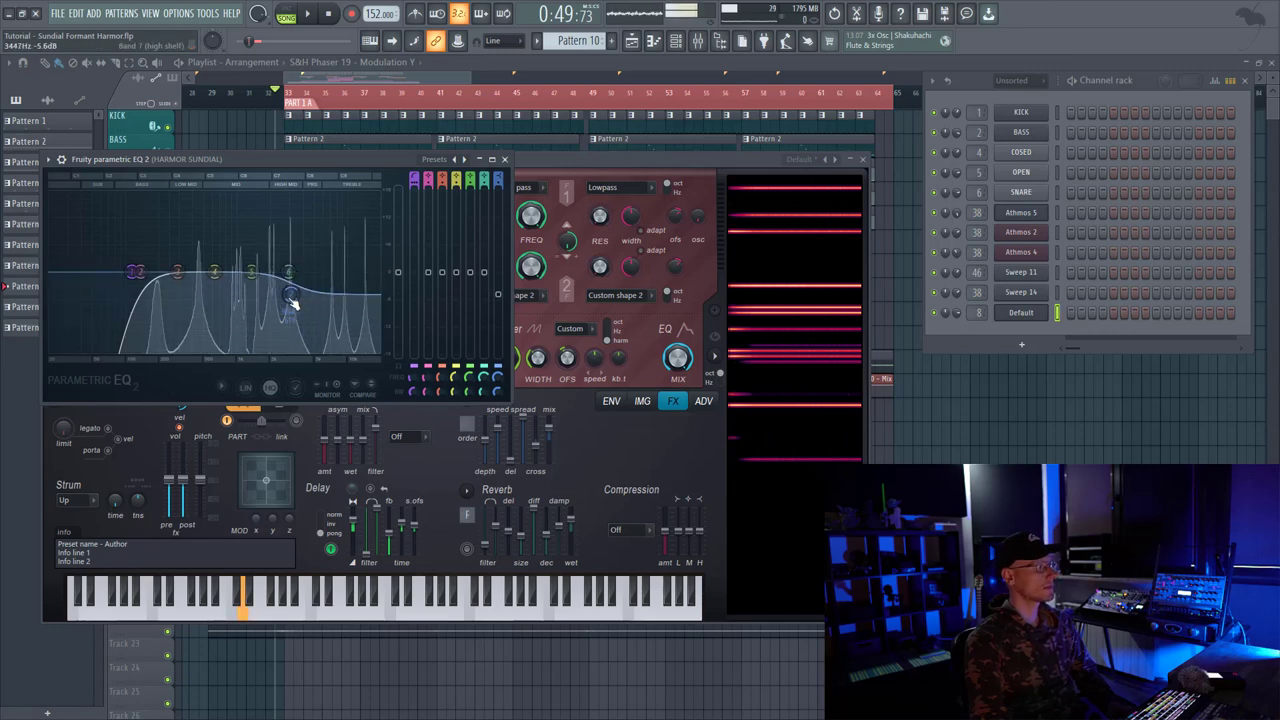
left_click(508, 213)
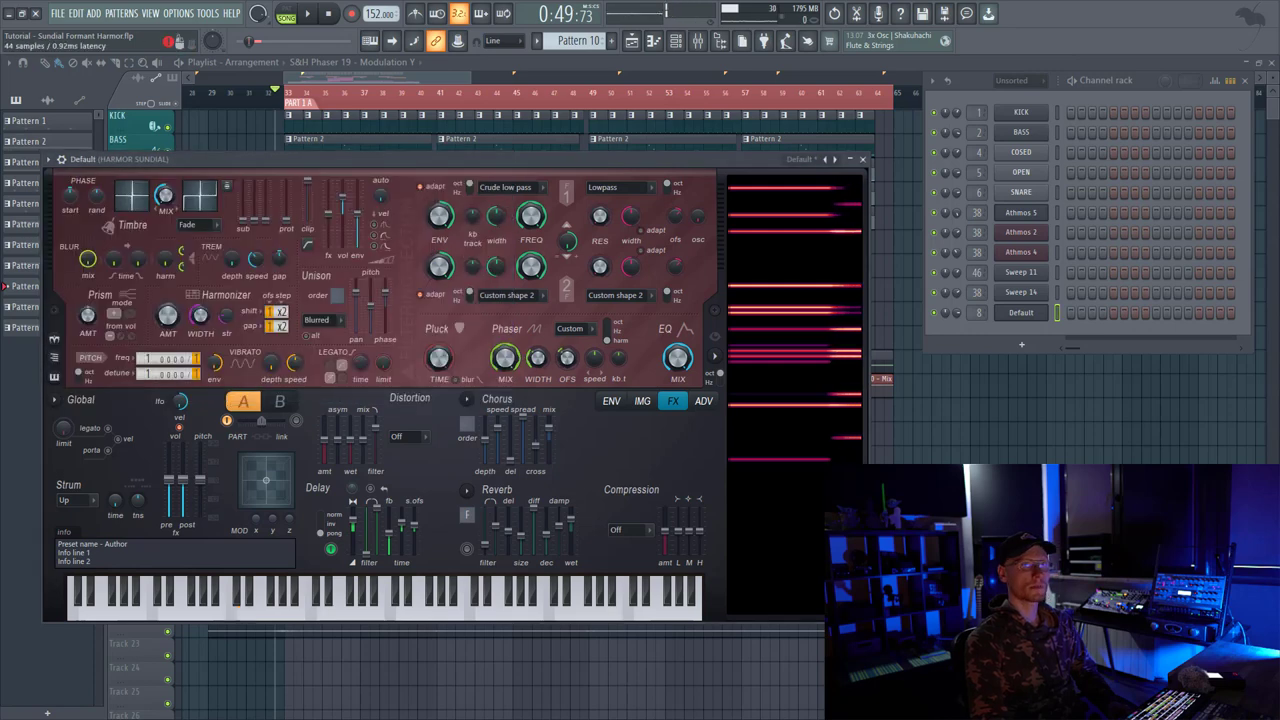
left_click(50, 160)
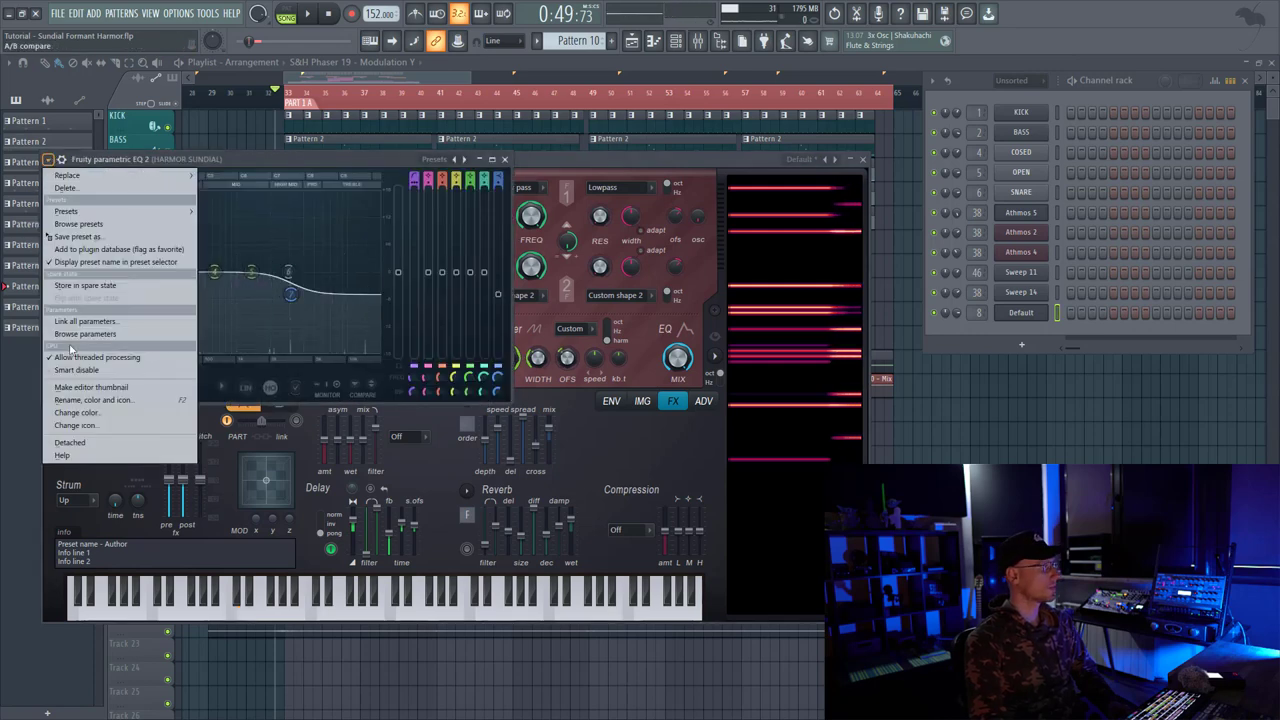
left_click(95, 448)
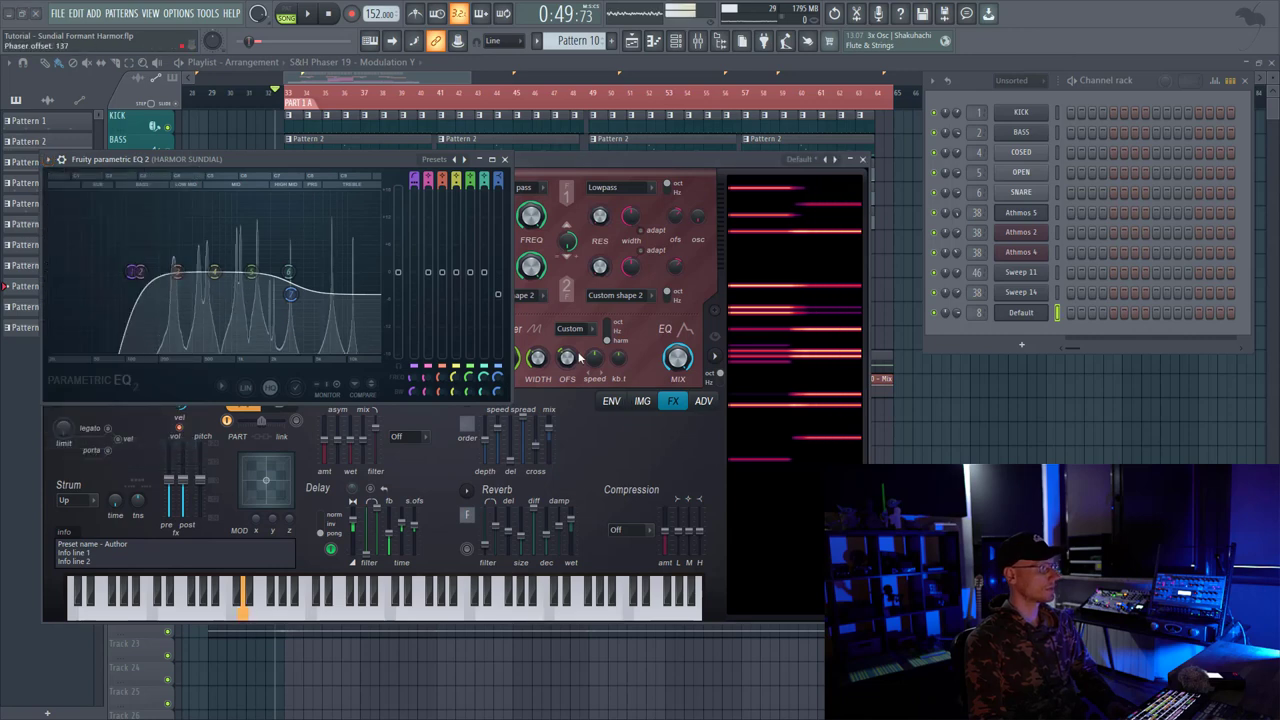
left_click_drag(631, 171, 679, 167)
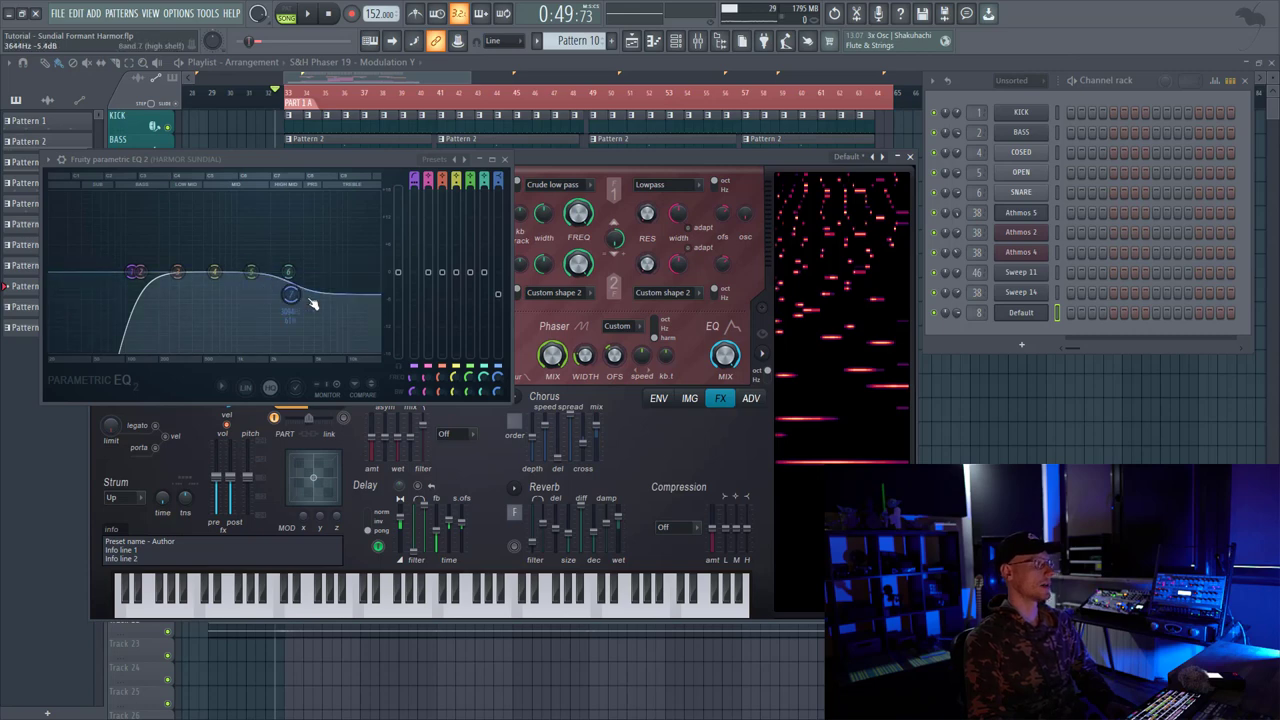
Close the Fruity Parametric EQ 2 and Fruity Limiter windows, leaving only Harmor open
left_click(507, 160)
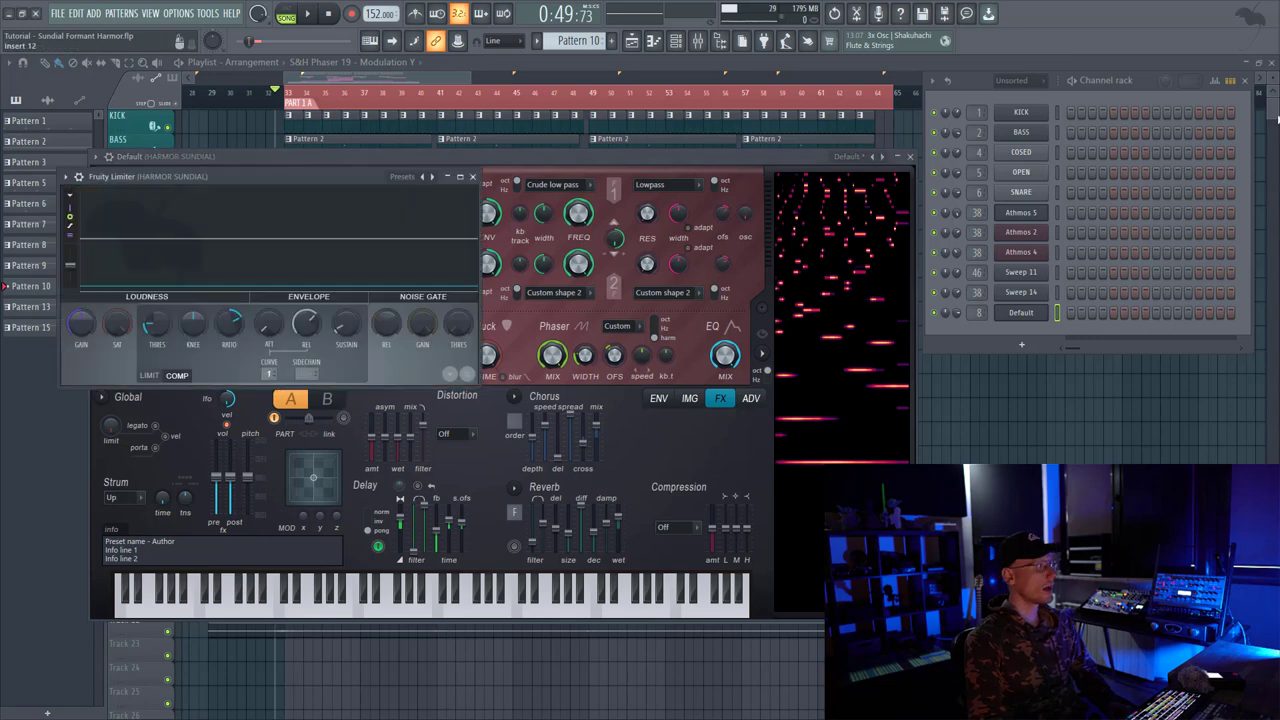
left_click(585, 356)
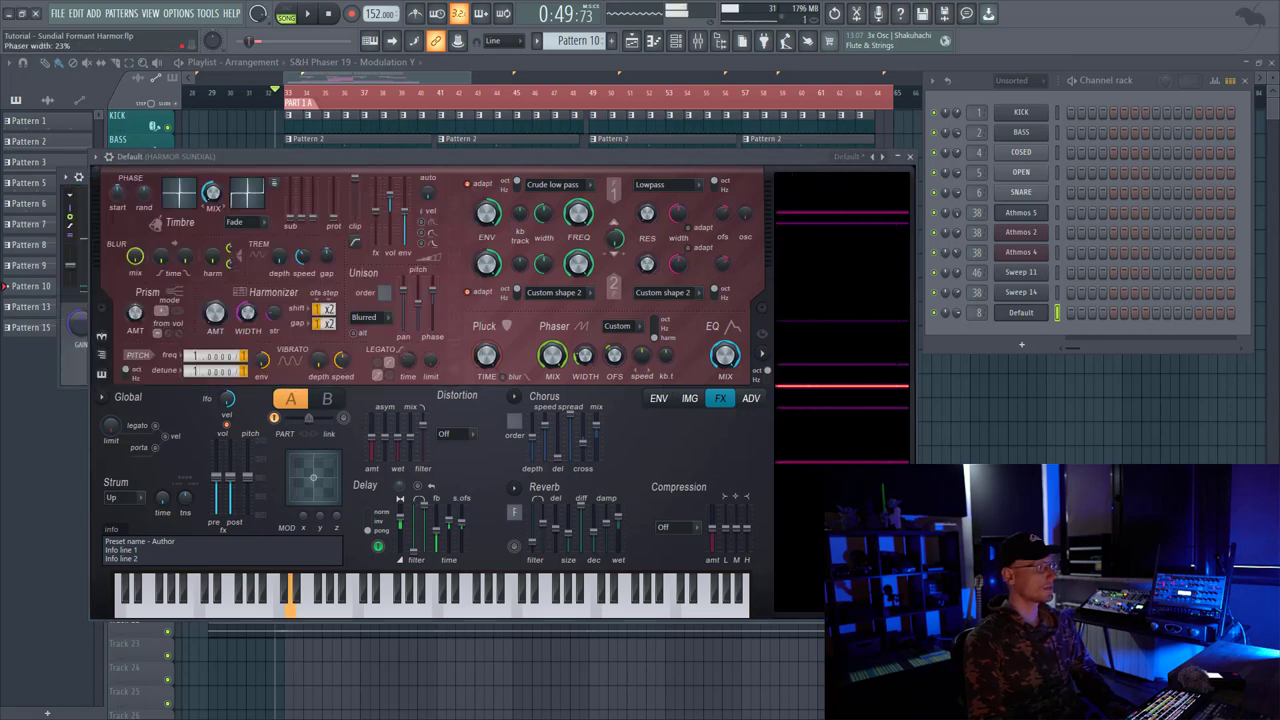
left_click(65, 176)
left_click(107, 408)
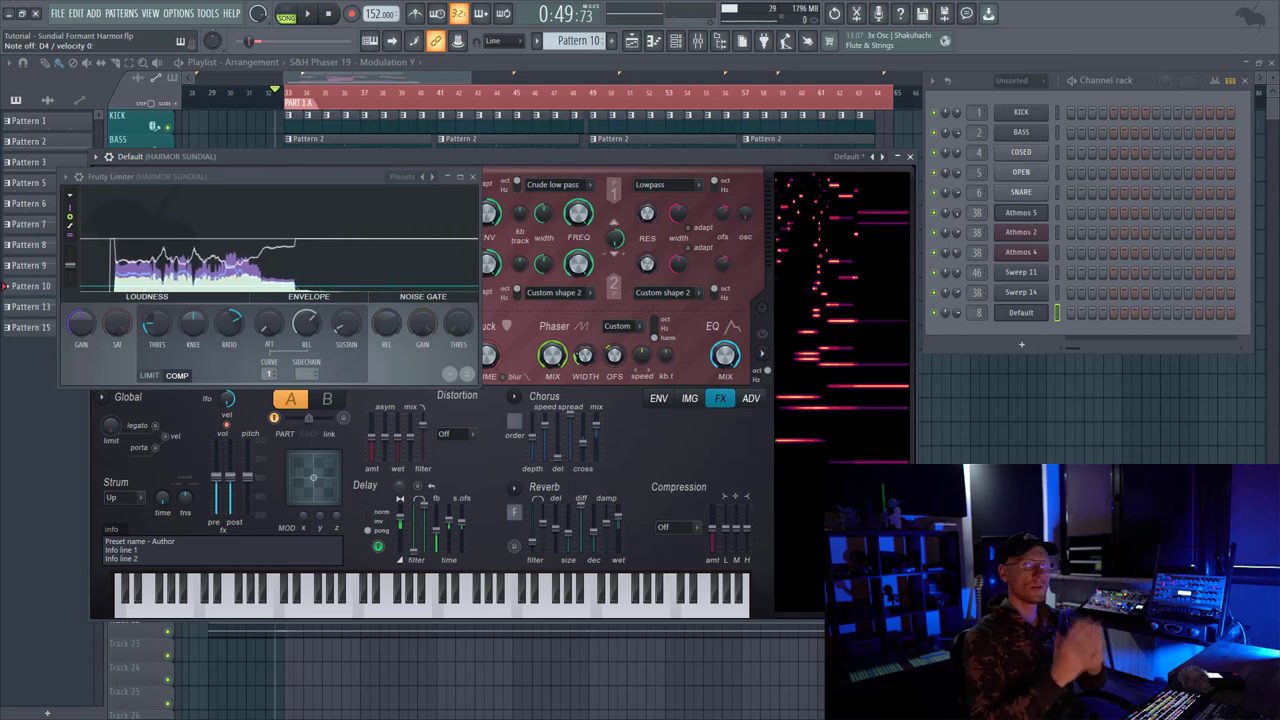
left_click(476, 178)
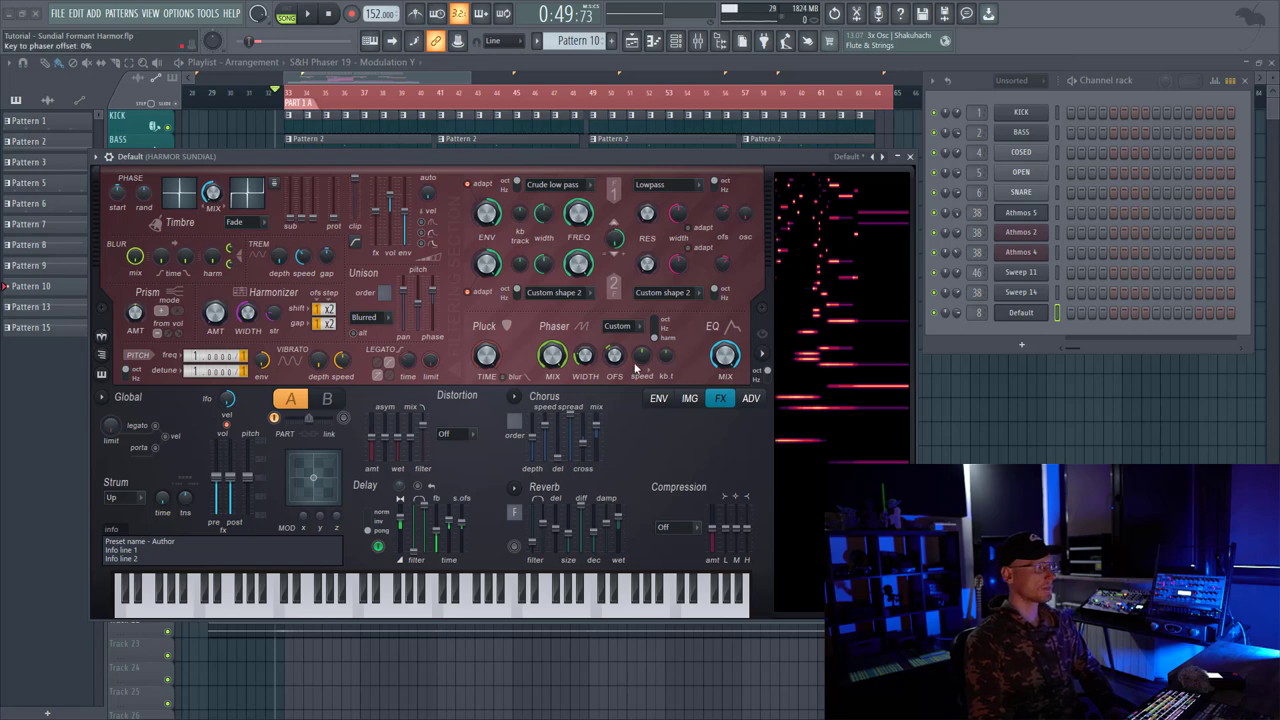
In Harmor's ENV page, set the modulation target to Pitch with an LFO source
left_click(659, 399)
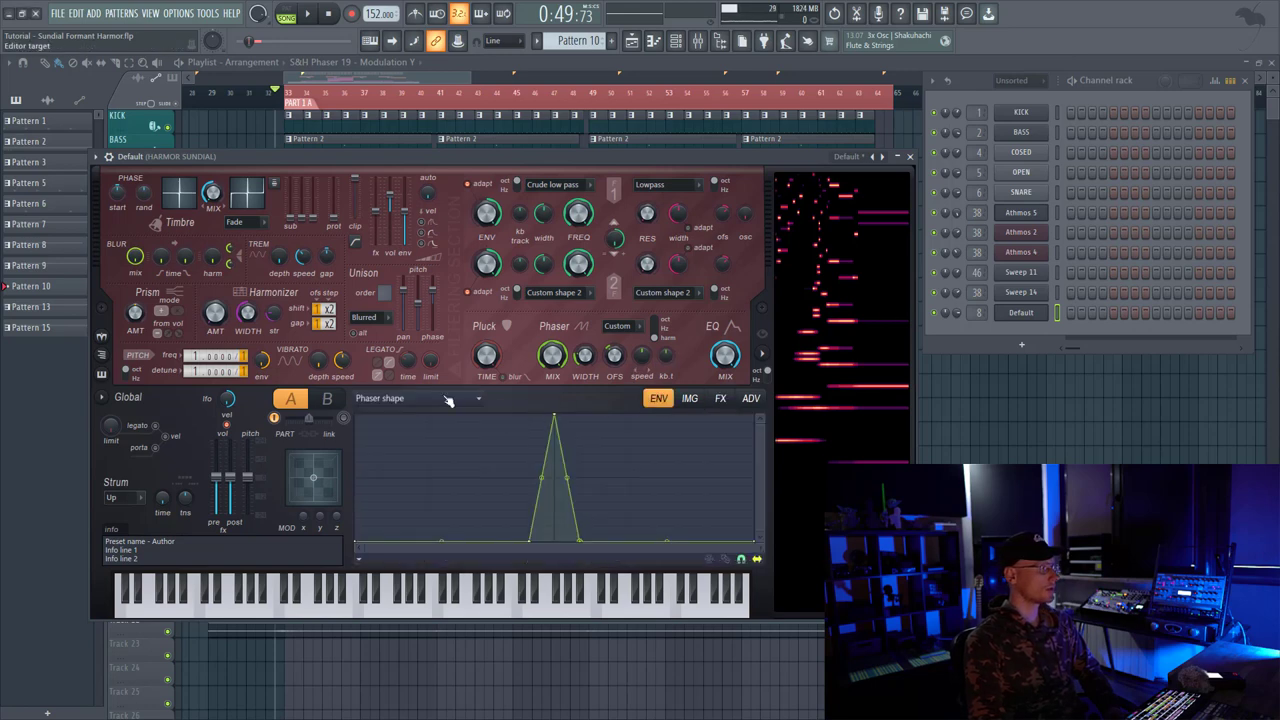
left_click(410, 399)
left_click(416, 624)
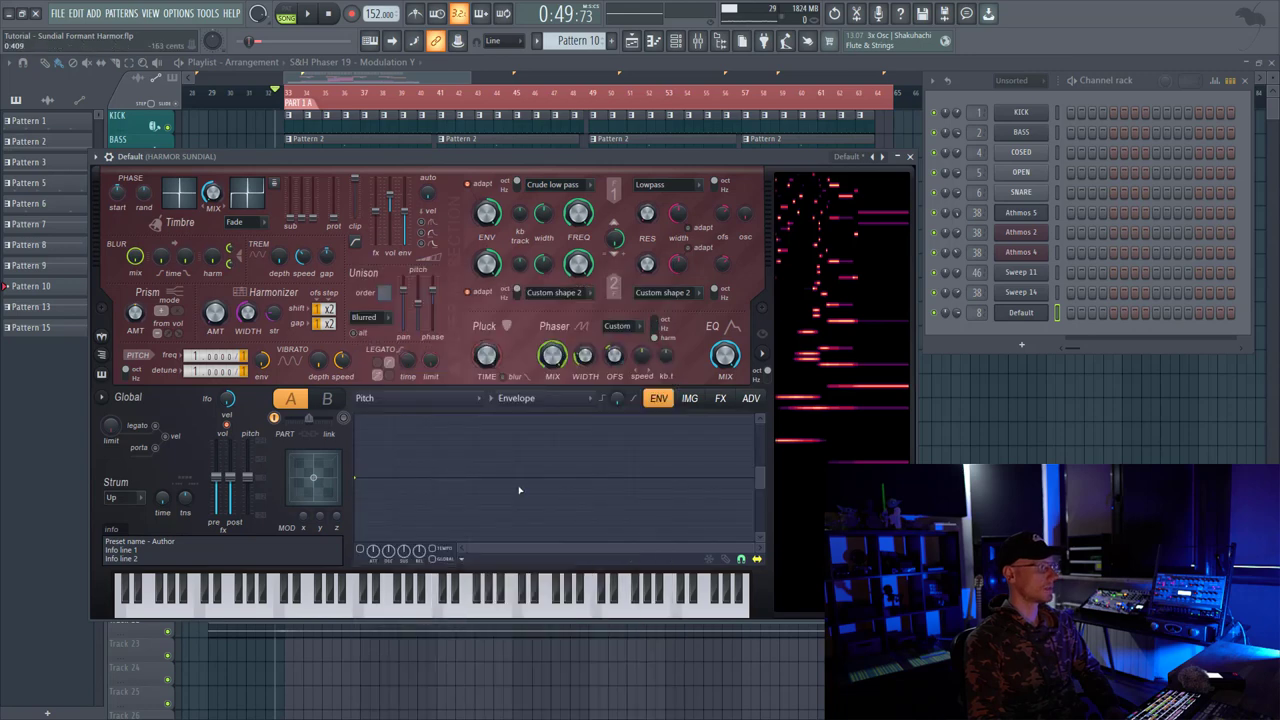
left_click(516, 399)
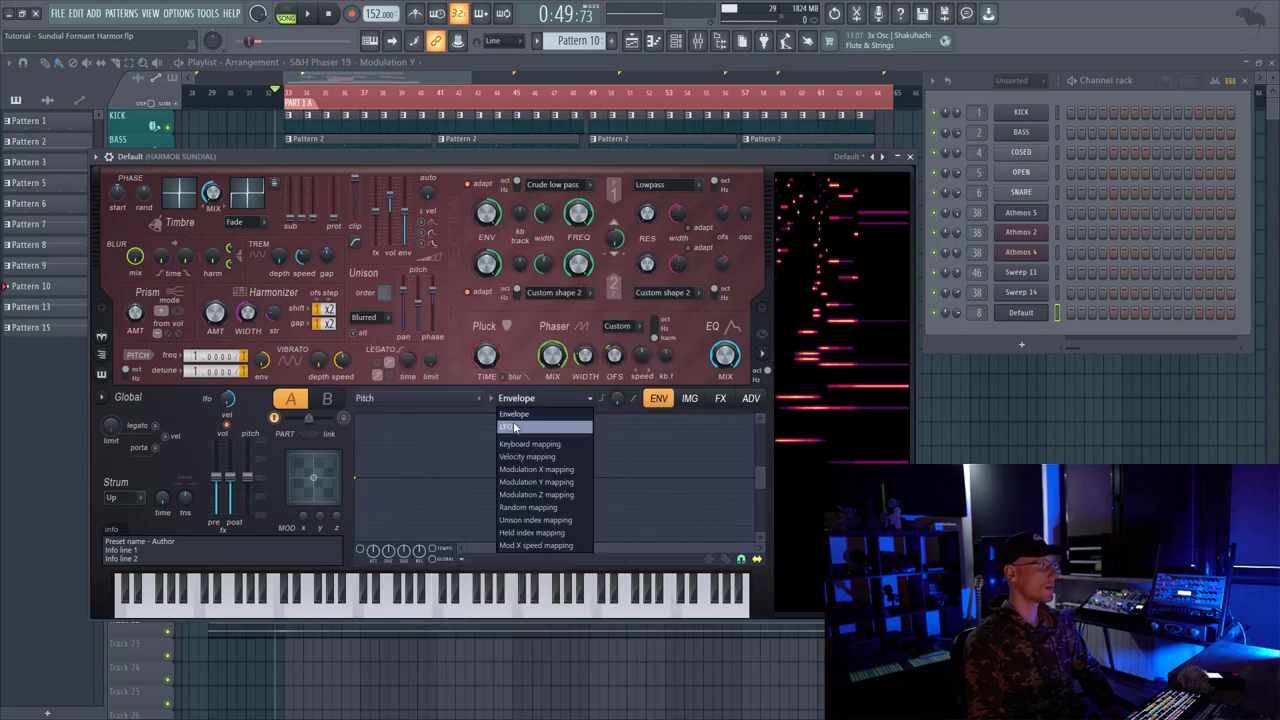
left_click(513, 428)
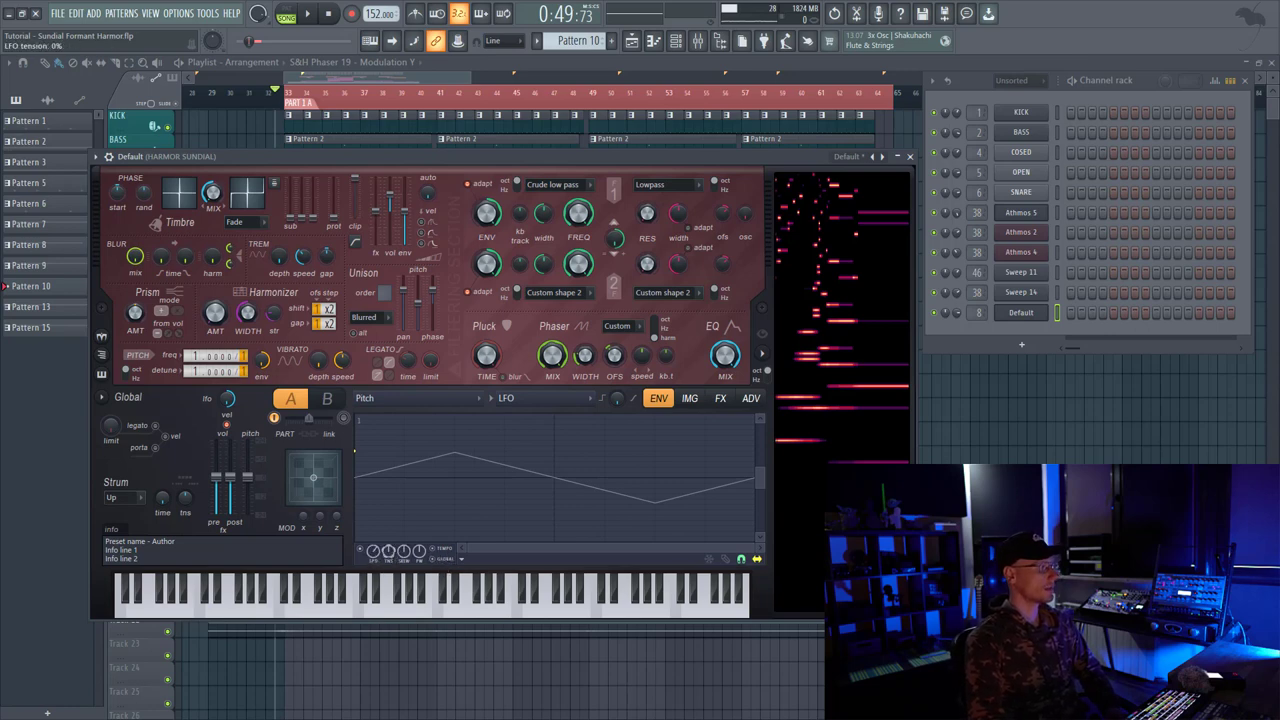
Make the pitch LFO square-shaped and faster, then retune the phaser offset
left_click_drag(389, 550, 389, 505)
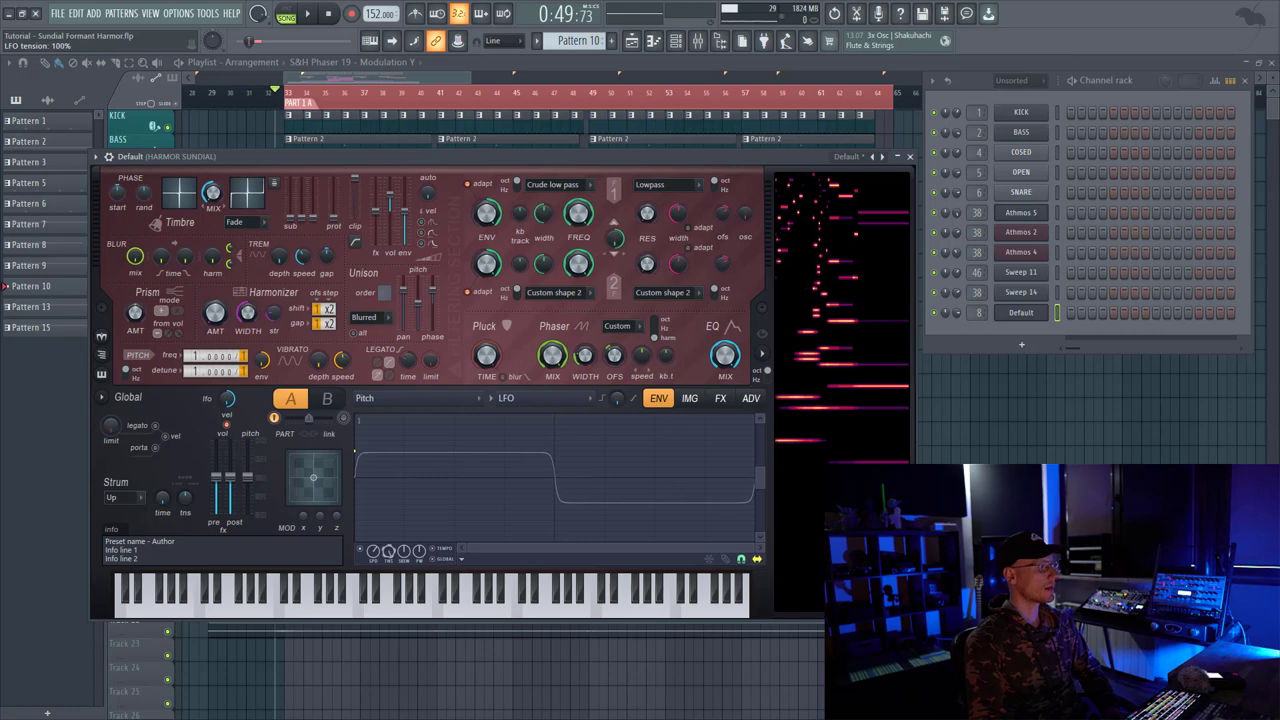
left_click_drag(375, 555, 375, 495)
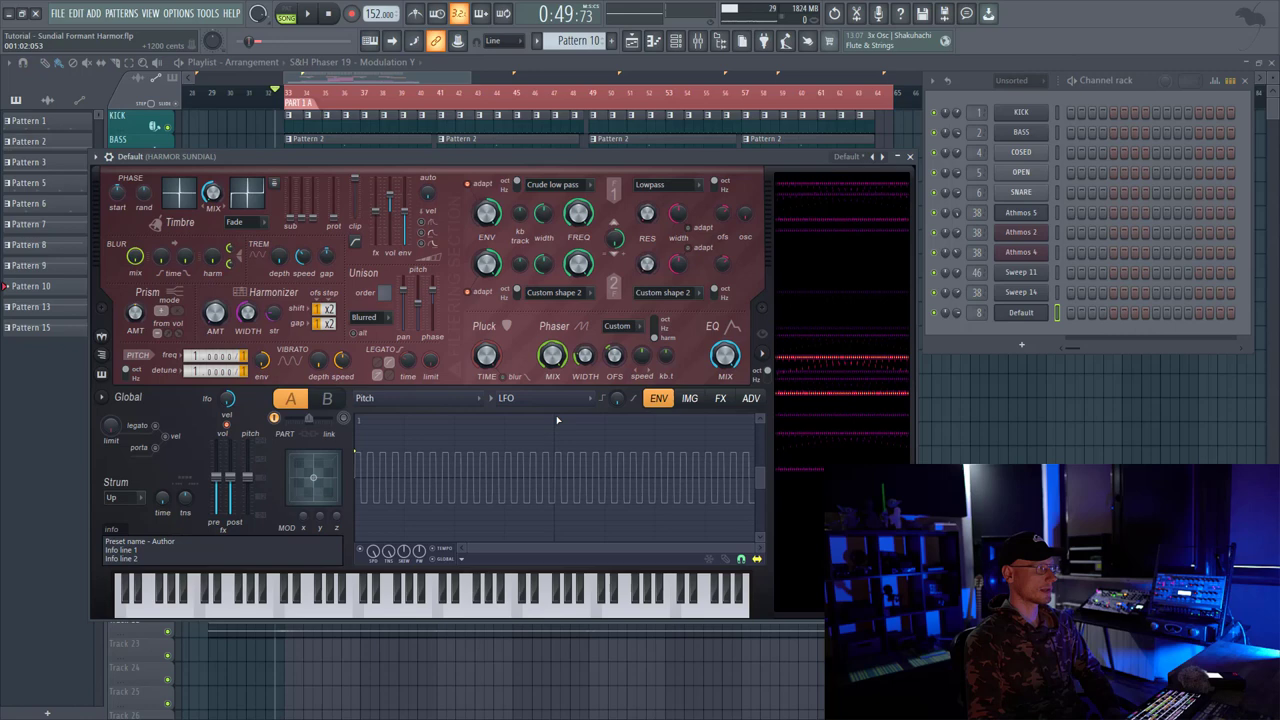
scroll(610, 362, "down", 5)
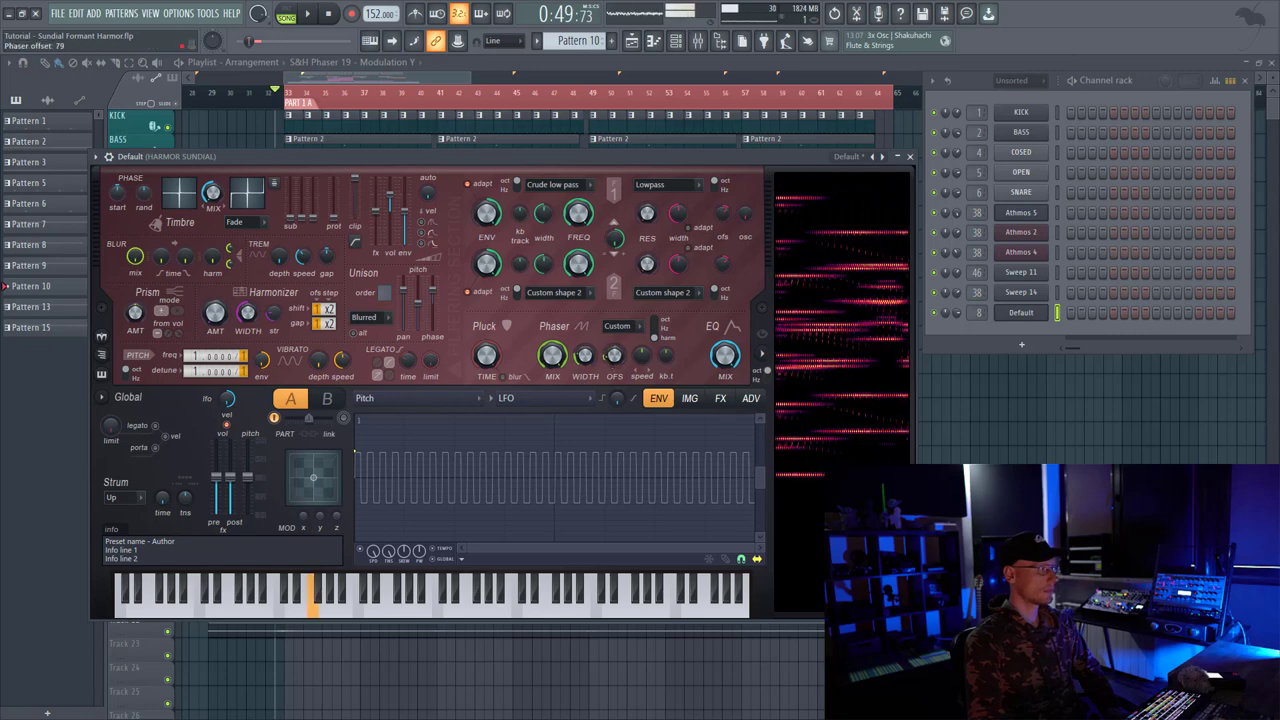
scroll(613, 356, "up", 3)
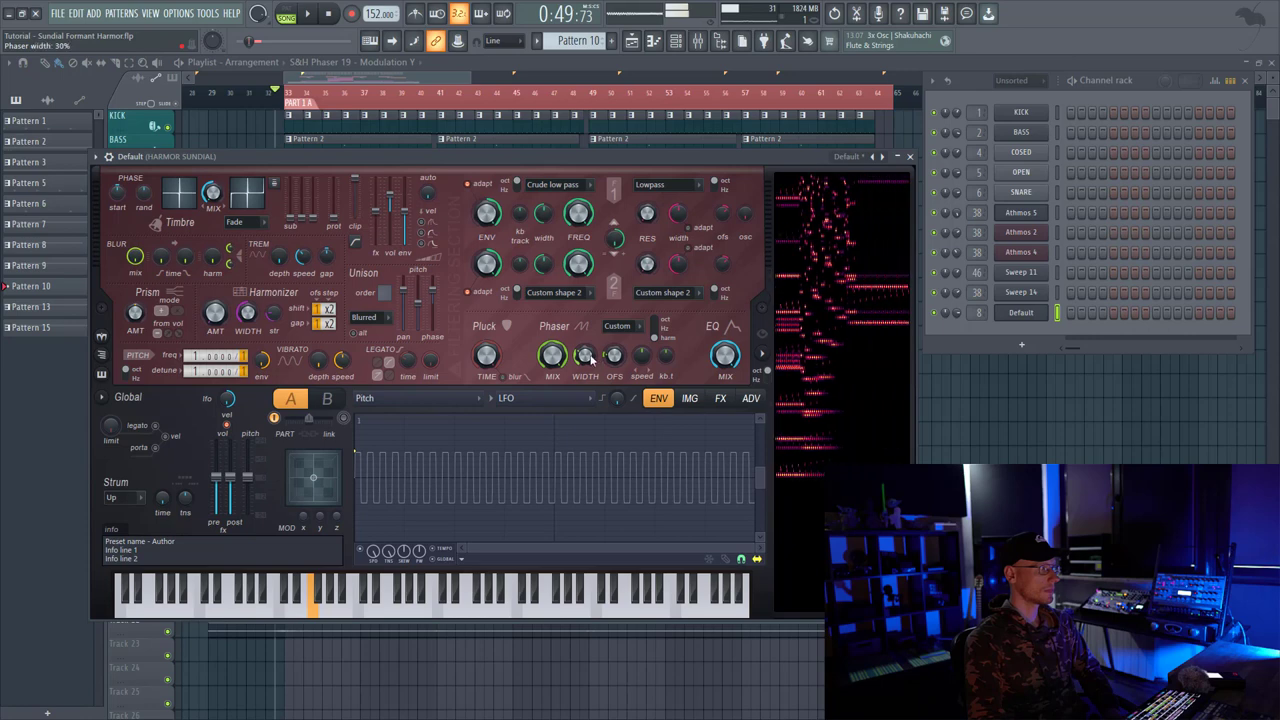
scroll(614, 355, "up", 10)
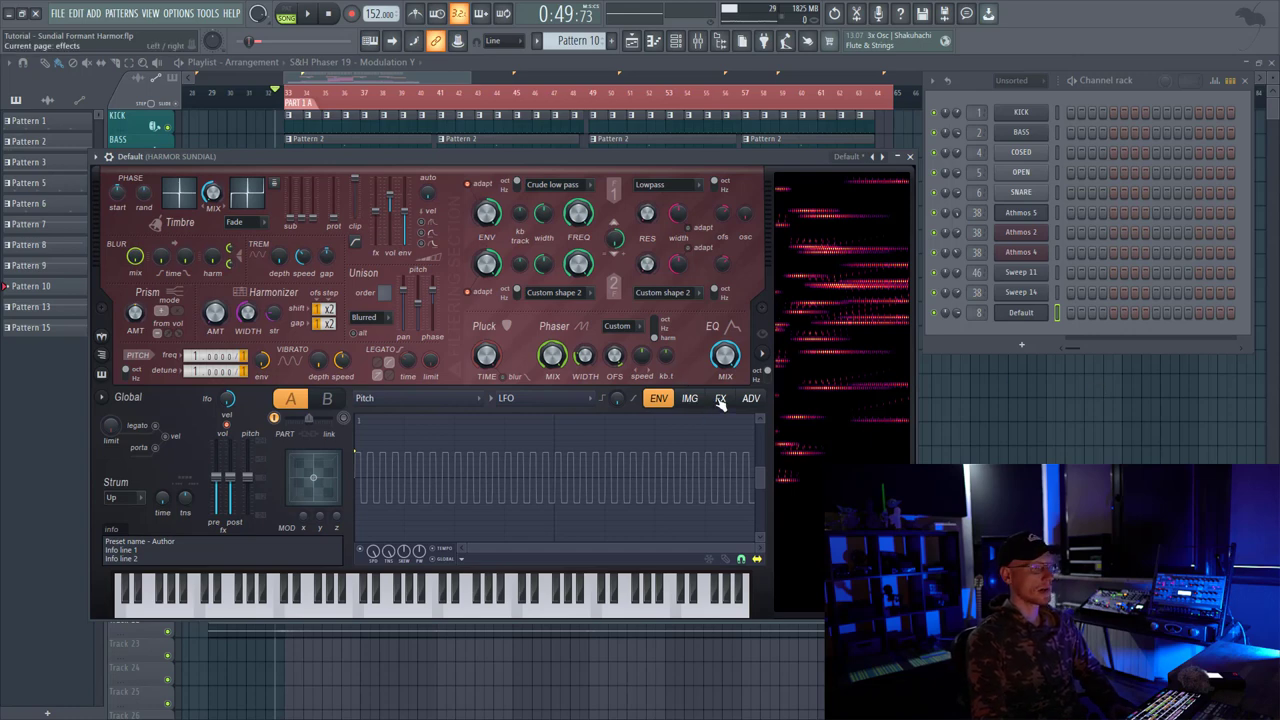
Target Volume in the ENV page, enable TEMPO sync, and load the Arp envelope preset
left_click(424, 400)
left_click(398, 300)
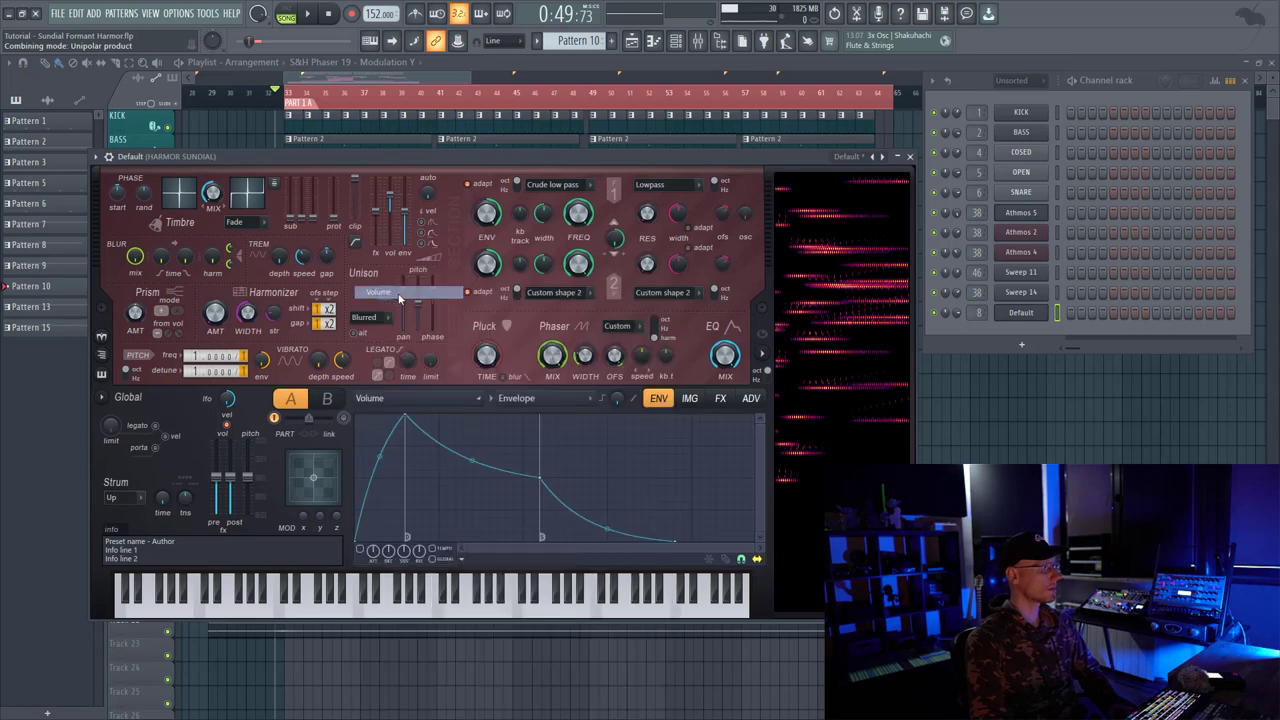
left_click(444, 549)
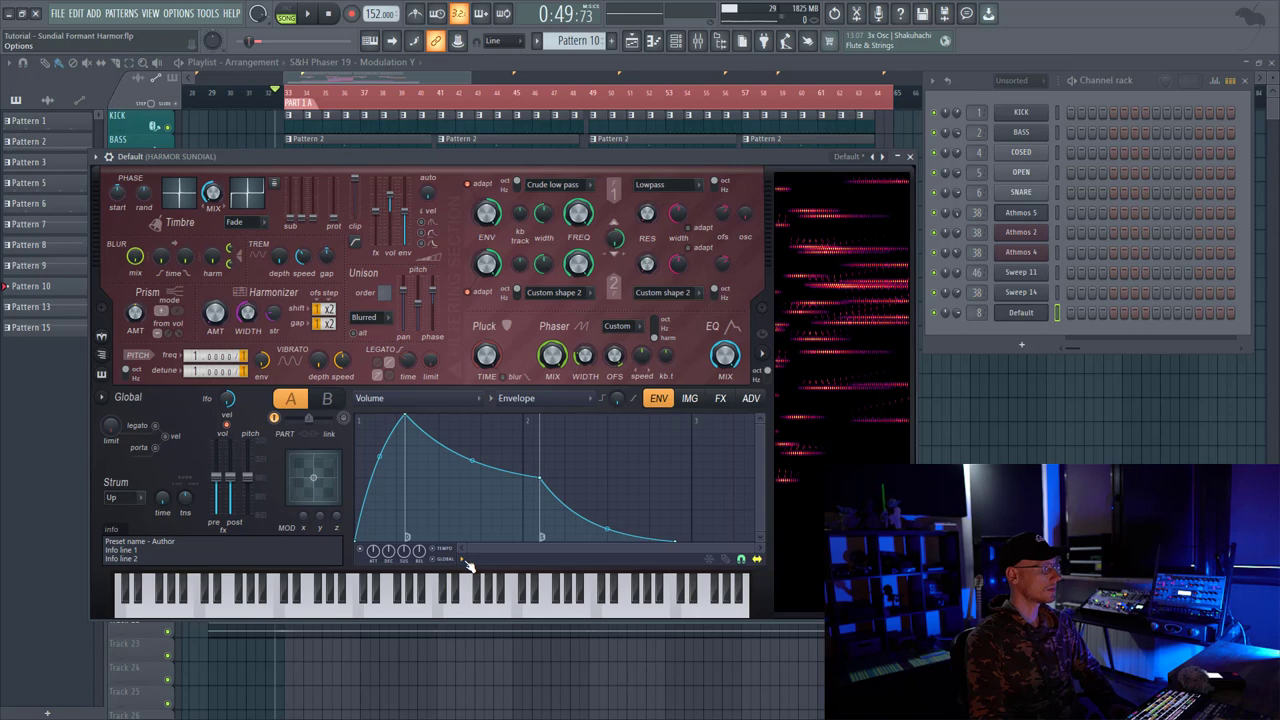
right_click(463, 563)
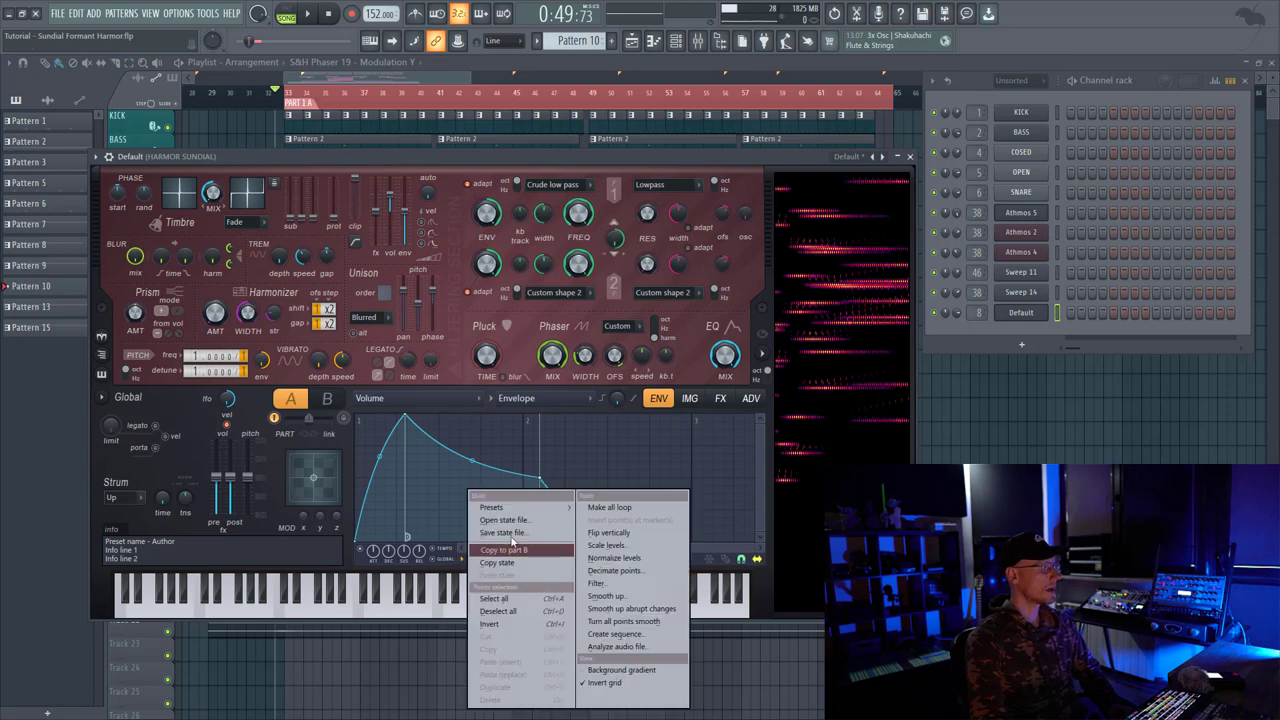
mouse_move(521, 510)
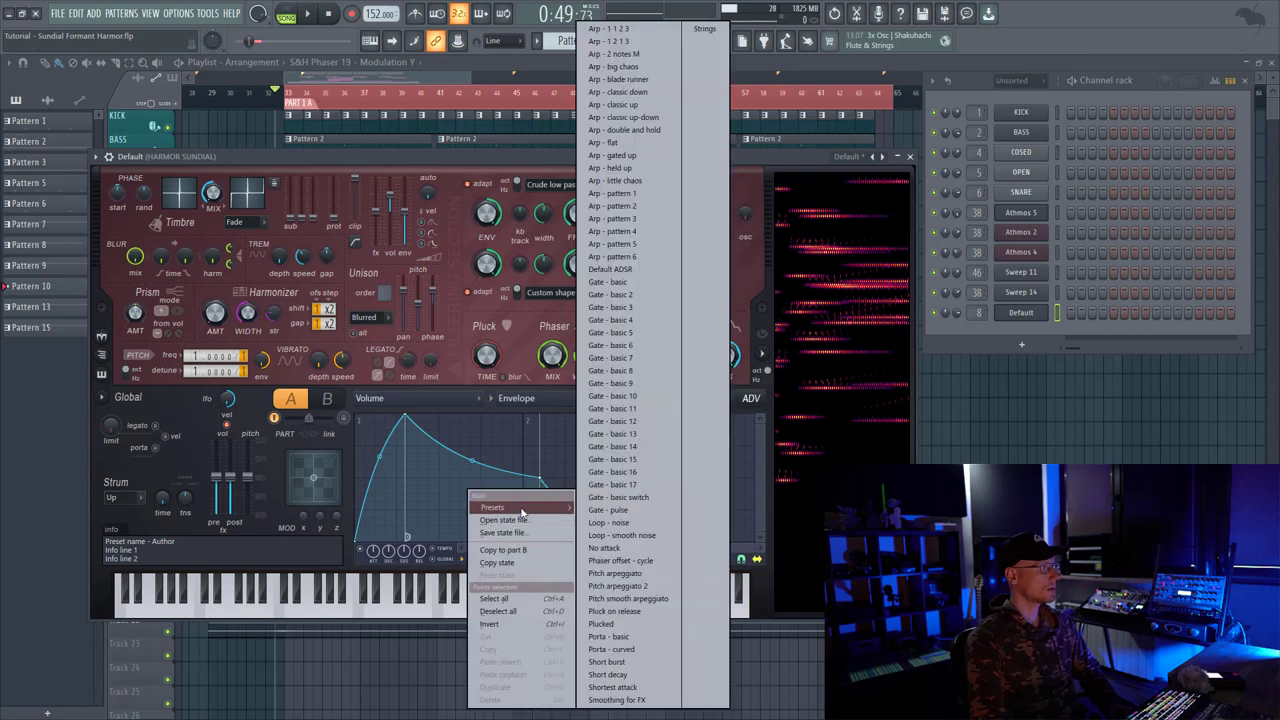
left_click(610, 29)
Reshape the volume ramps with flat tops and a half-volume end, then lower the phaser offset
left_click_drag(356, 414, 391, 405)
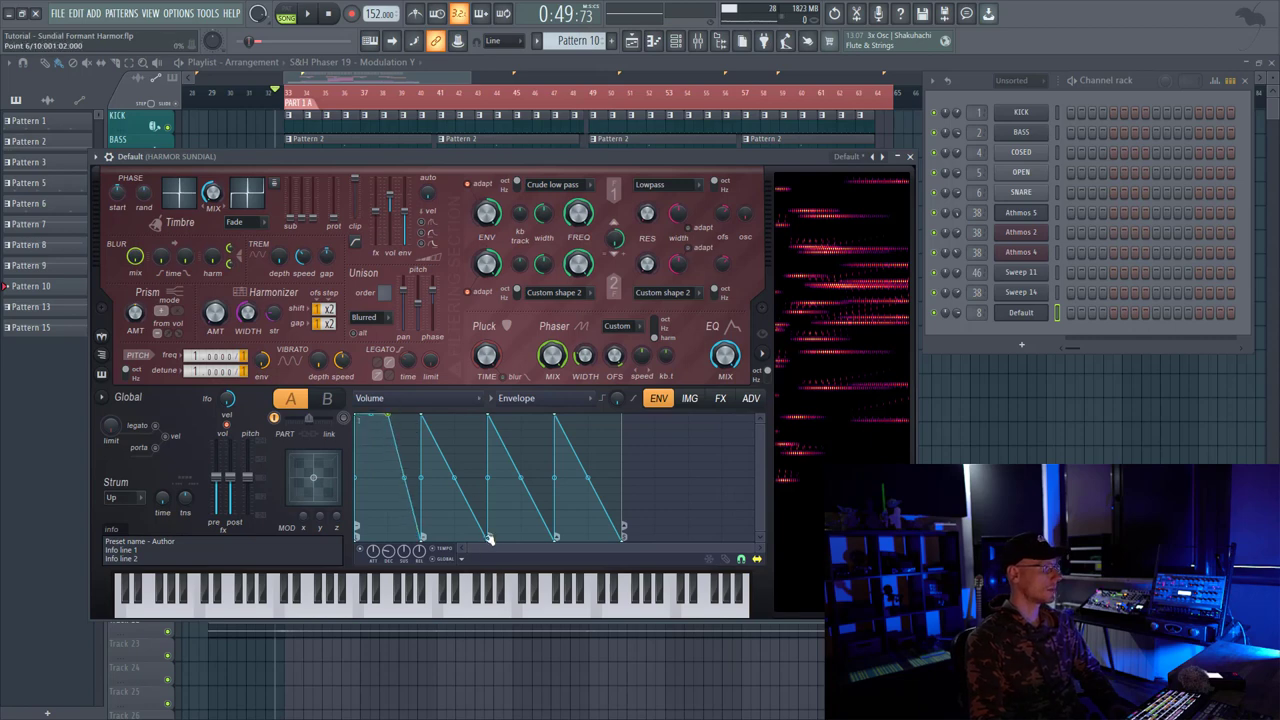
left_click_drag(489, 540, 489, 482)
left_click_drag(489, 414, 522, 414)
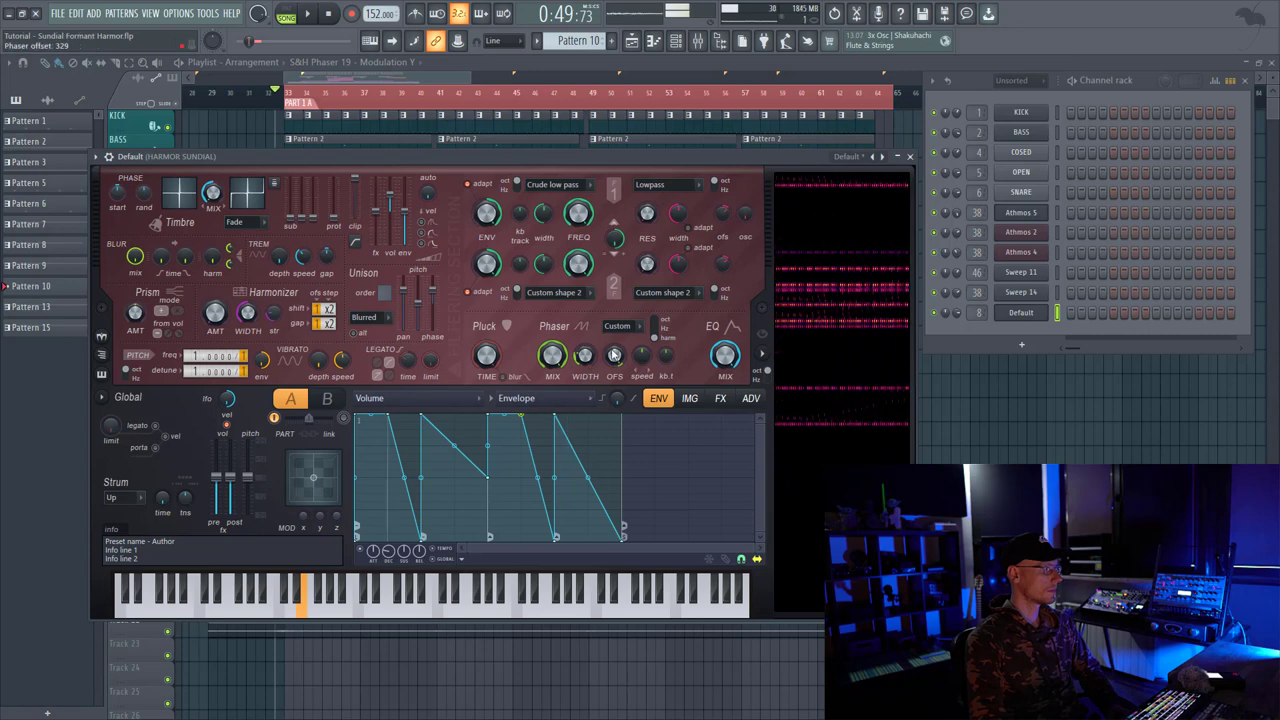
left_click_drag(614, 355, 614, 395)
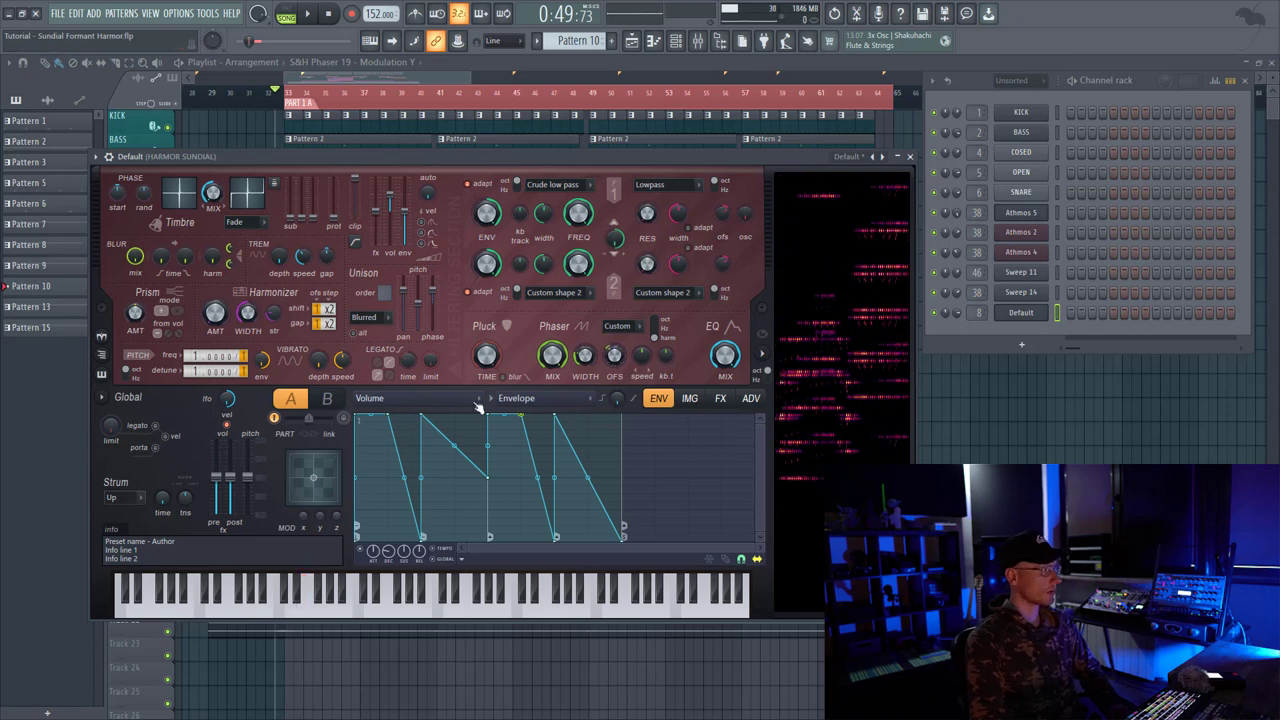
Set the ENV target to Phaser offset, driven by an envelope instead of an LFO
left_click(479, 403)
left_click(431, 521)
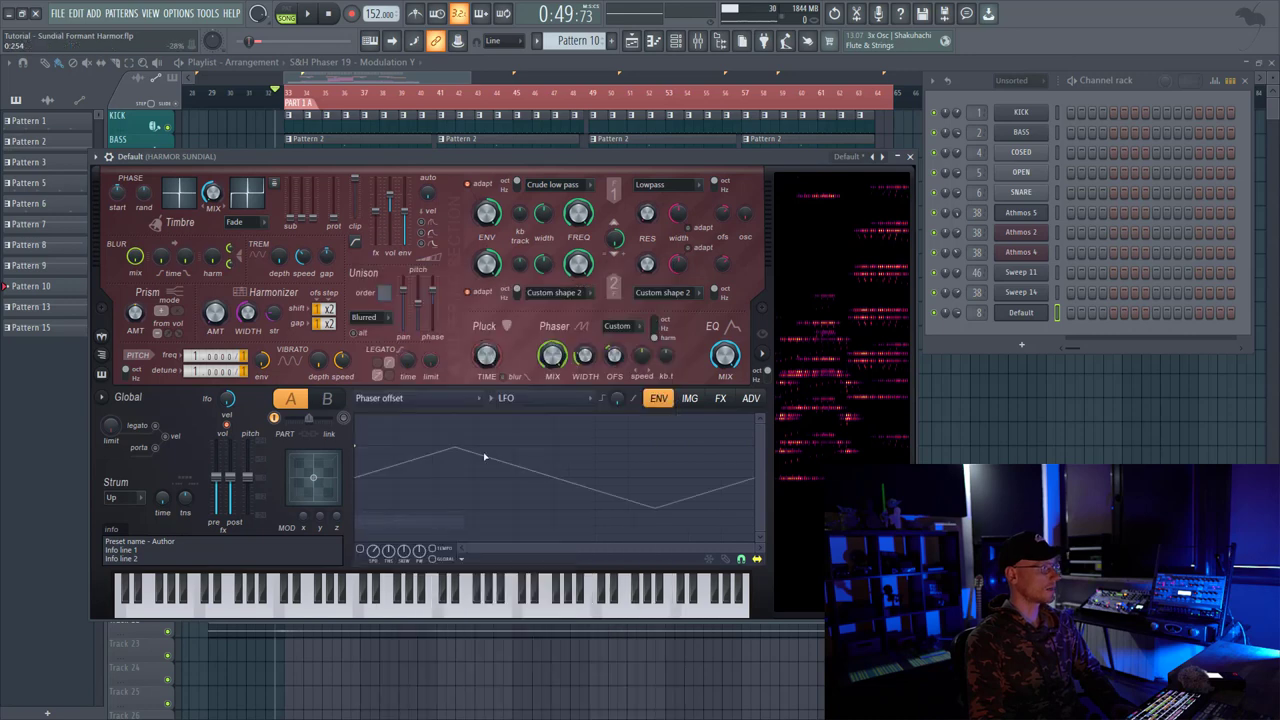
left_click(527, 403)
left_click(531, 422)
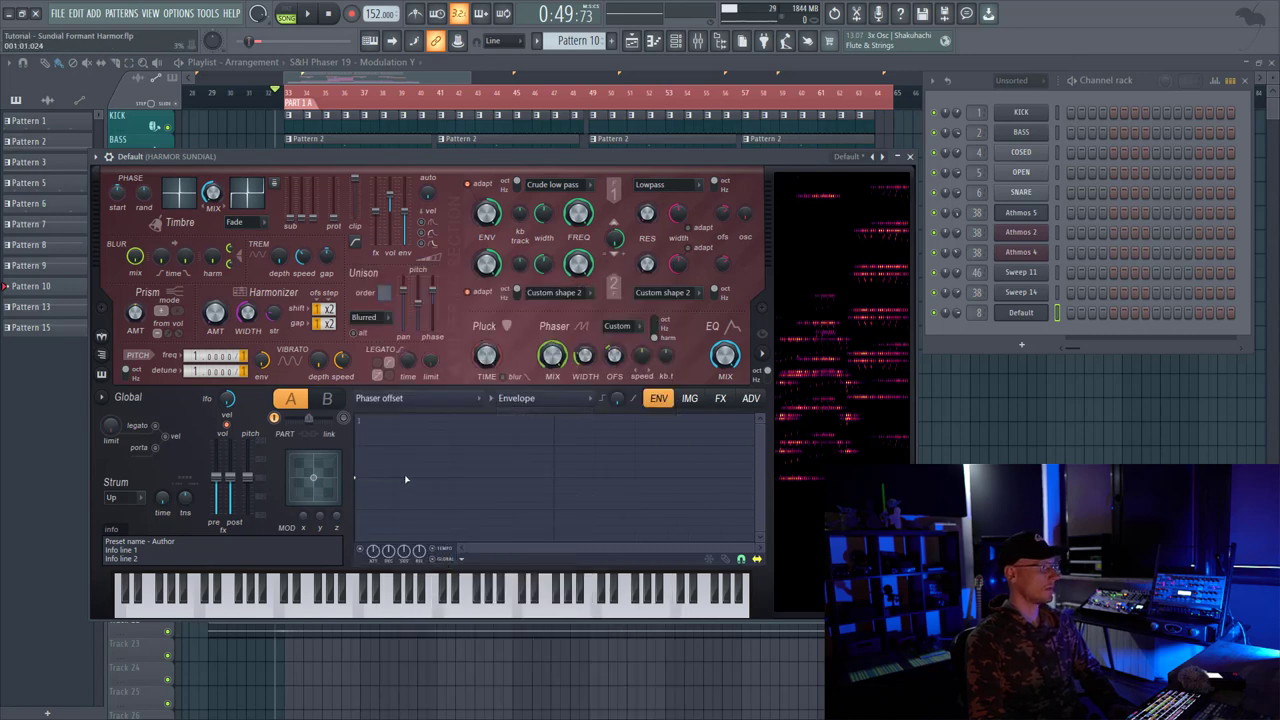
Add descending stepped points to the phaser offset envelope, then zoom out the editor
right_click(456, 465)
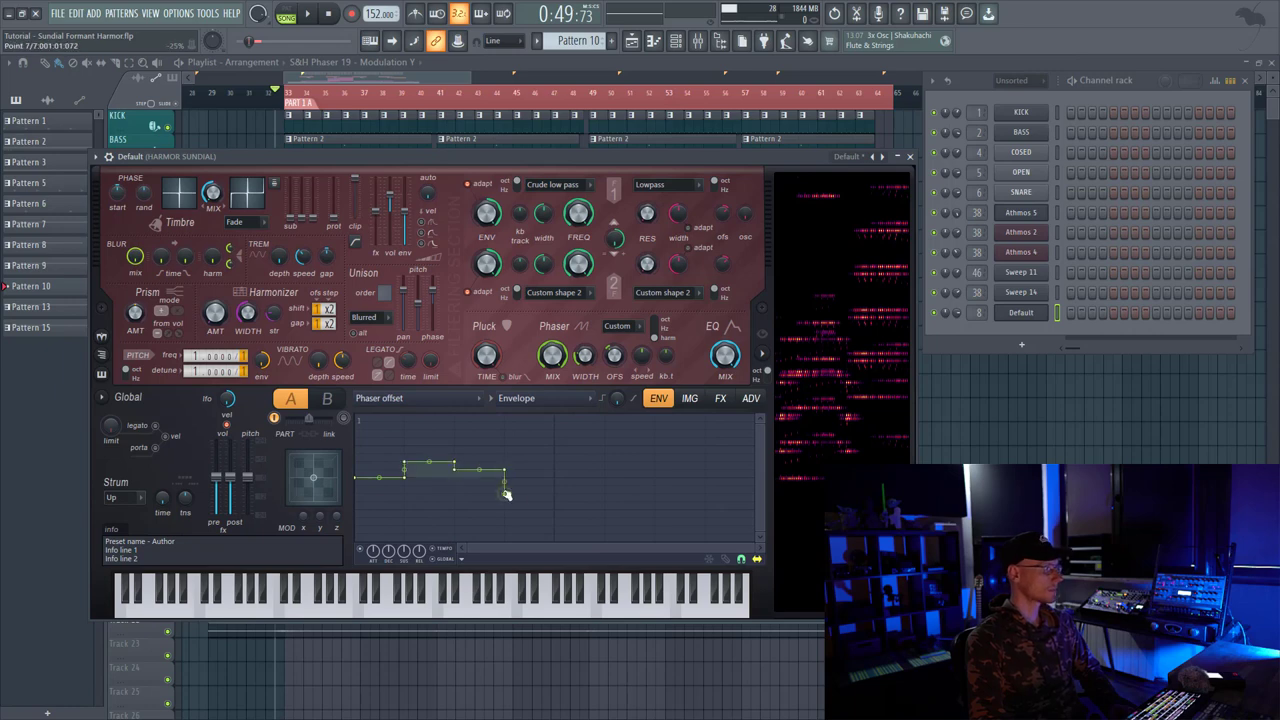
right_click(552, 497)
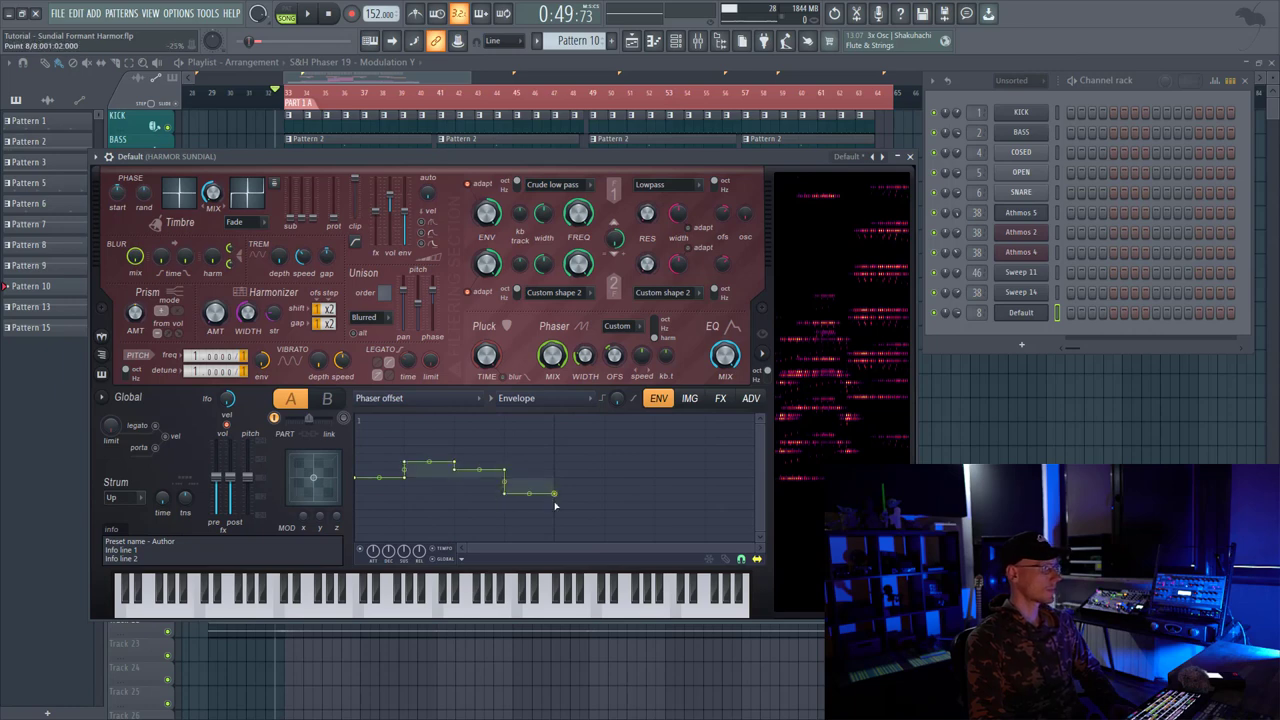
right_click(606, 511)
right_click(606, 511)
left_click(630, 497)
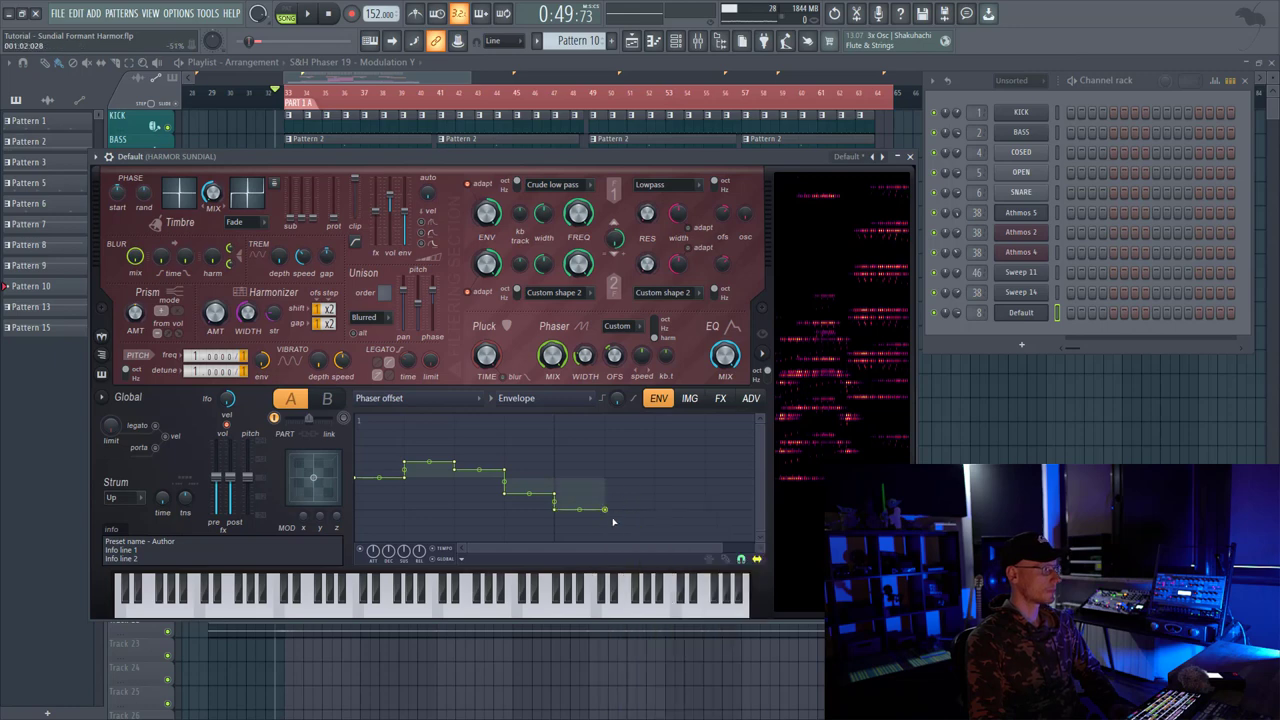
right_click(654, 524)
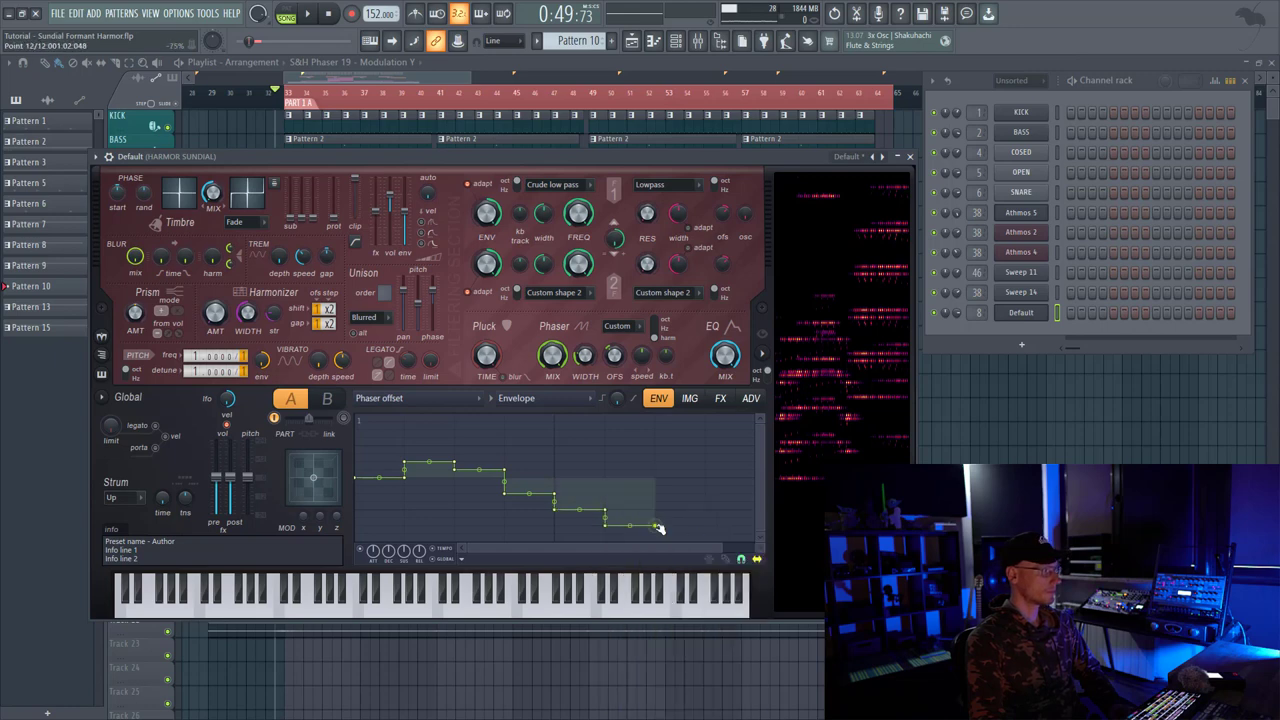
right_click(705, 503)
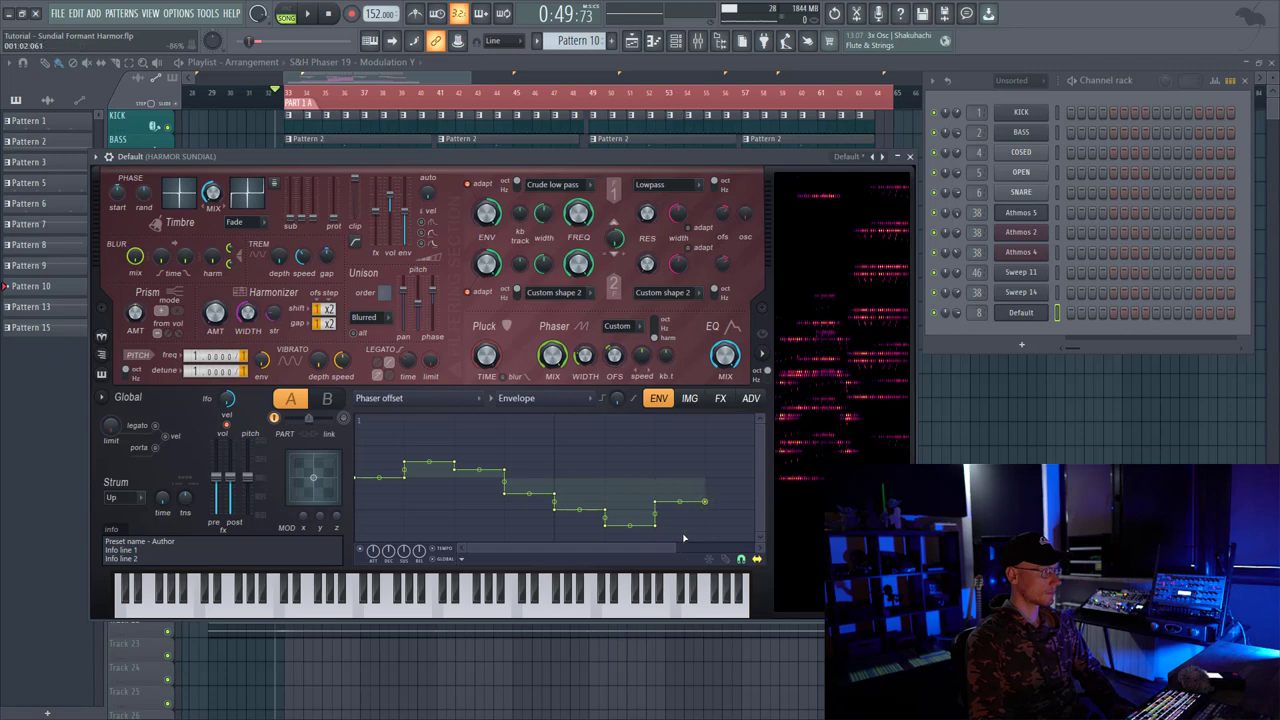
left_click_drag(676, 546, 626, 540)
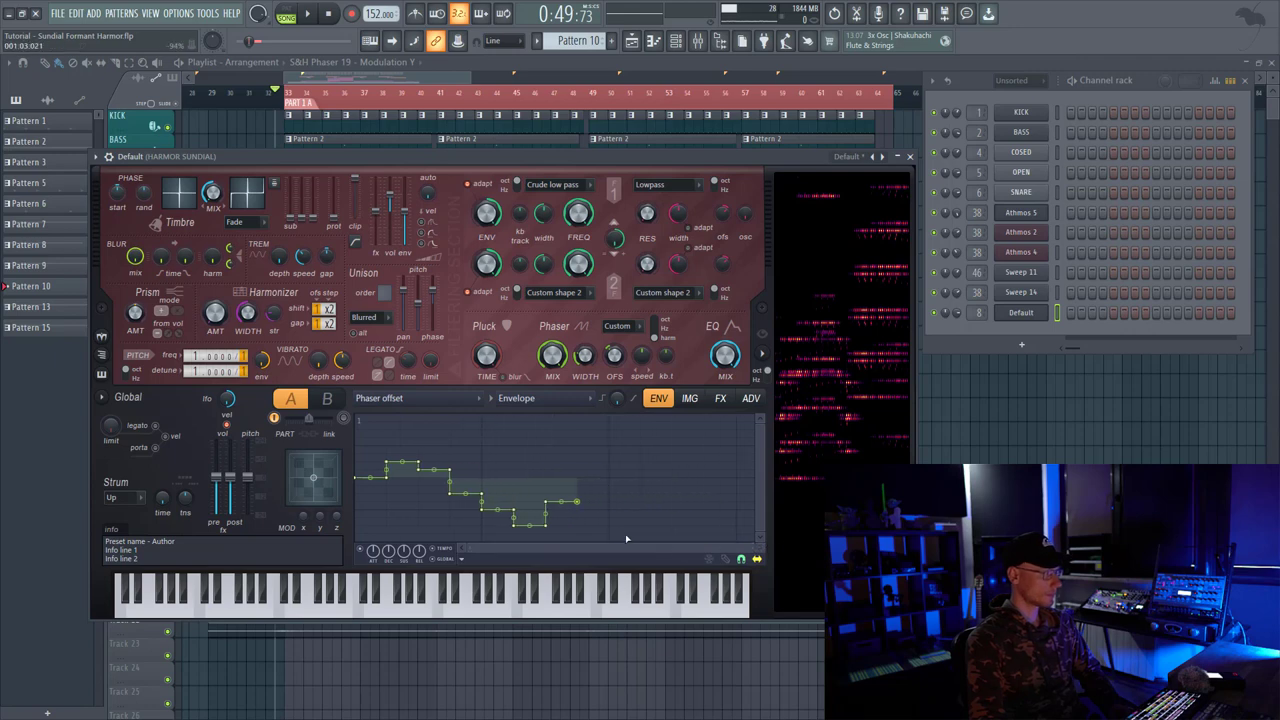
Extend the envelope past its end with steps that dip, jump high, and finish sloped
right_click(610, 519)
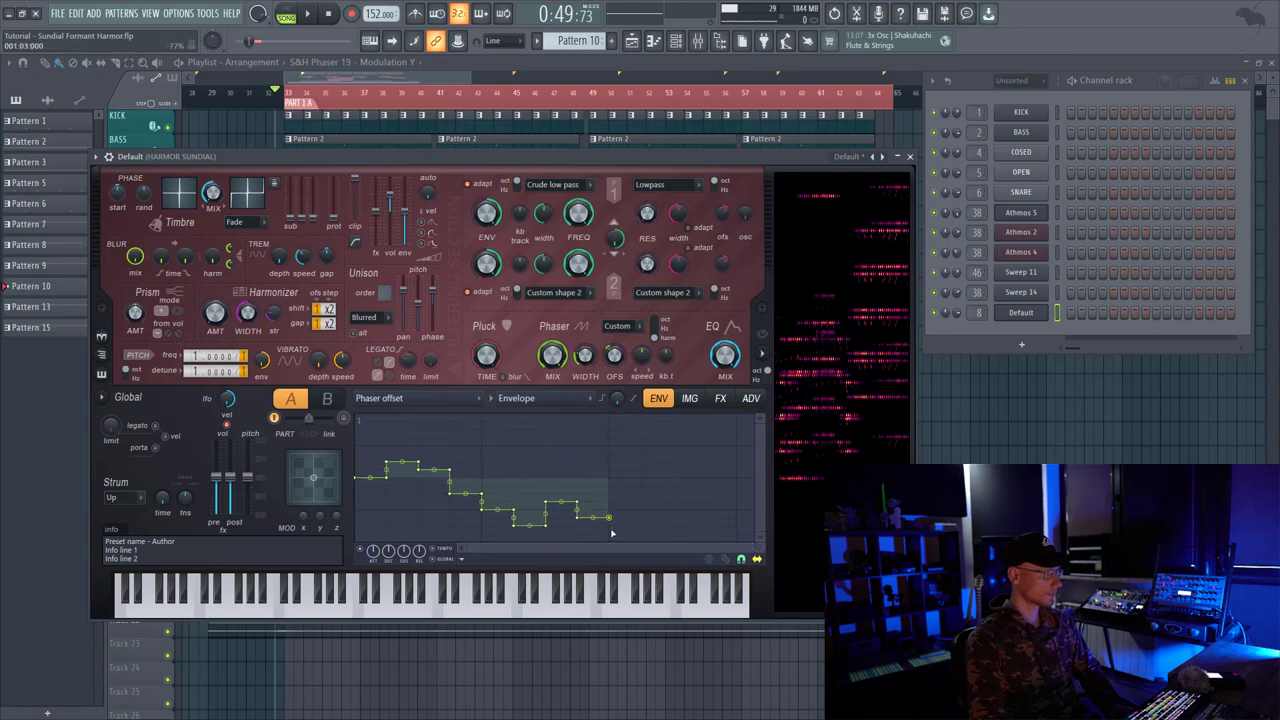
right_click(643, 534)
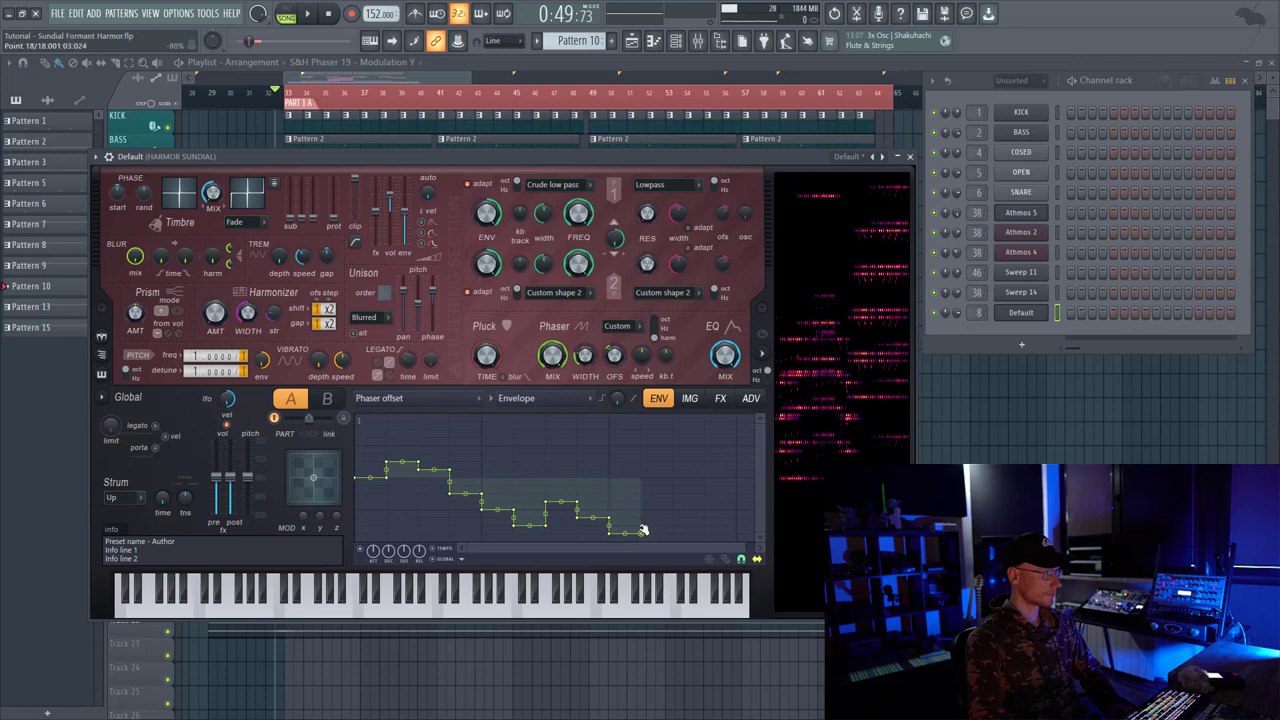
right_click(643, 461)
right_click(673, 461)
right_click(704, 421)
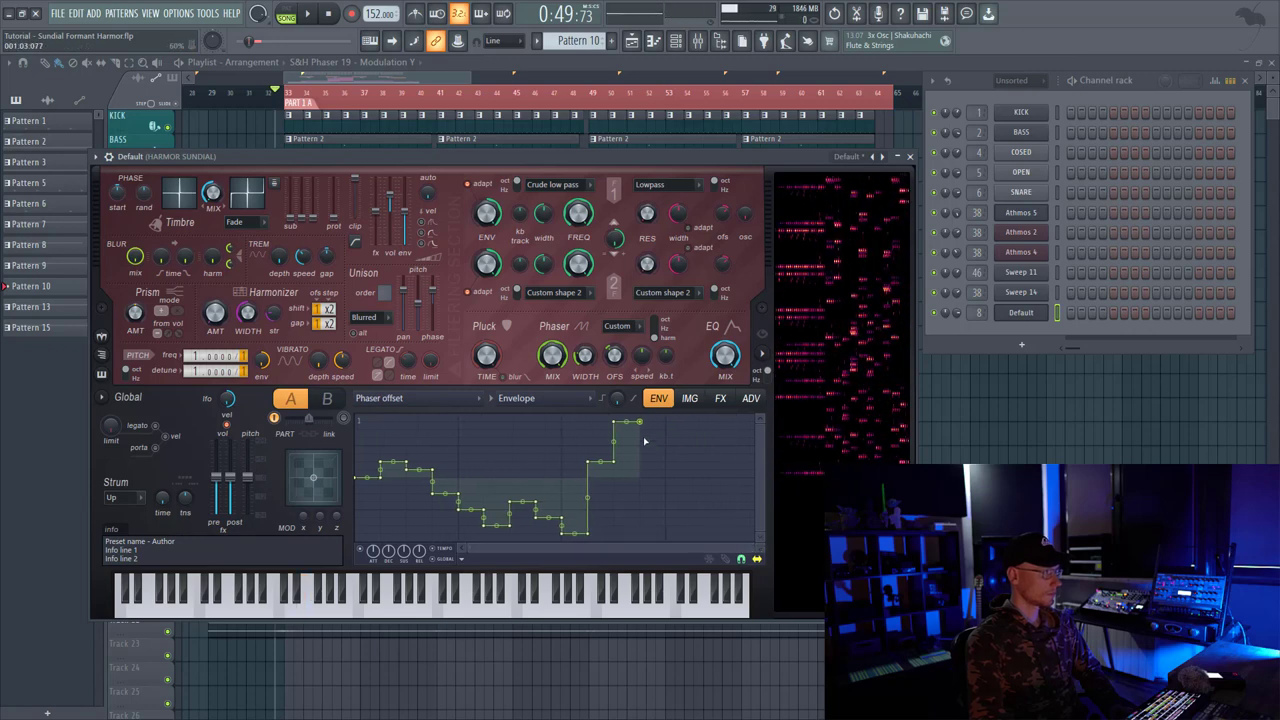
right_click(668, 438)
right_click(716, 455)
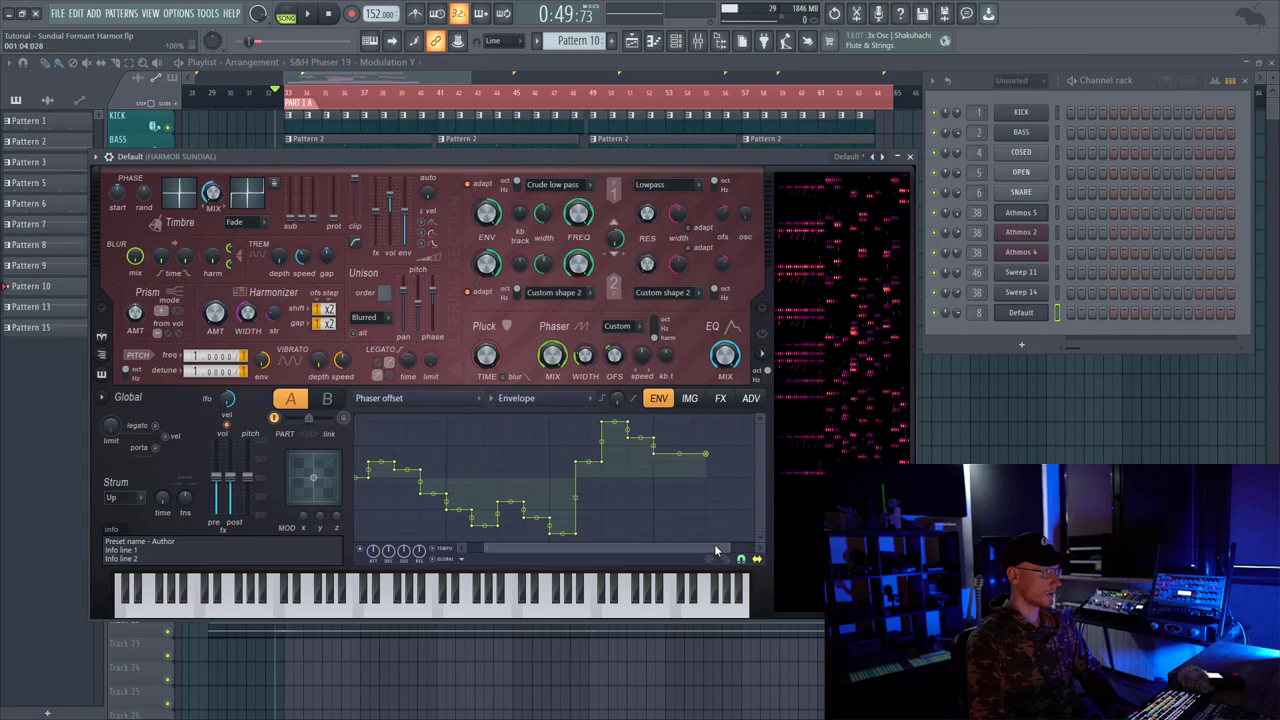
right_click(699, 469)
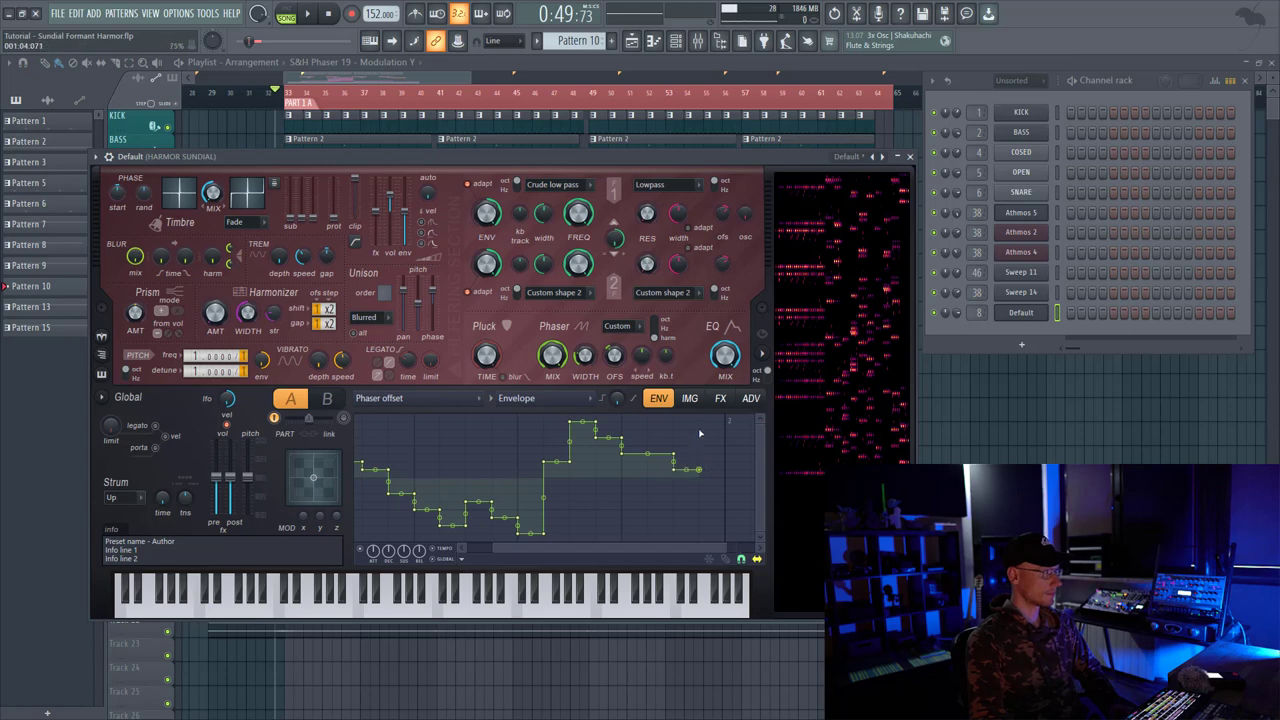
right_click(726, 440)
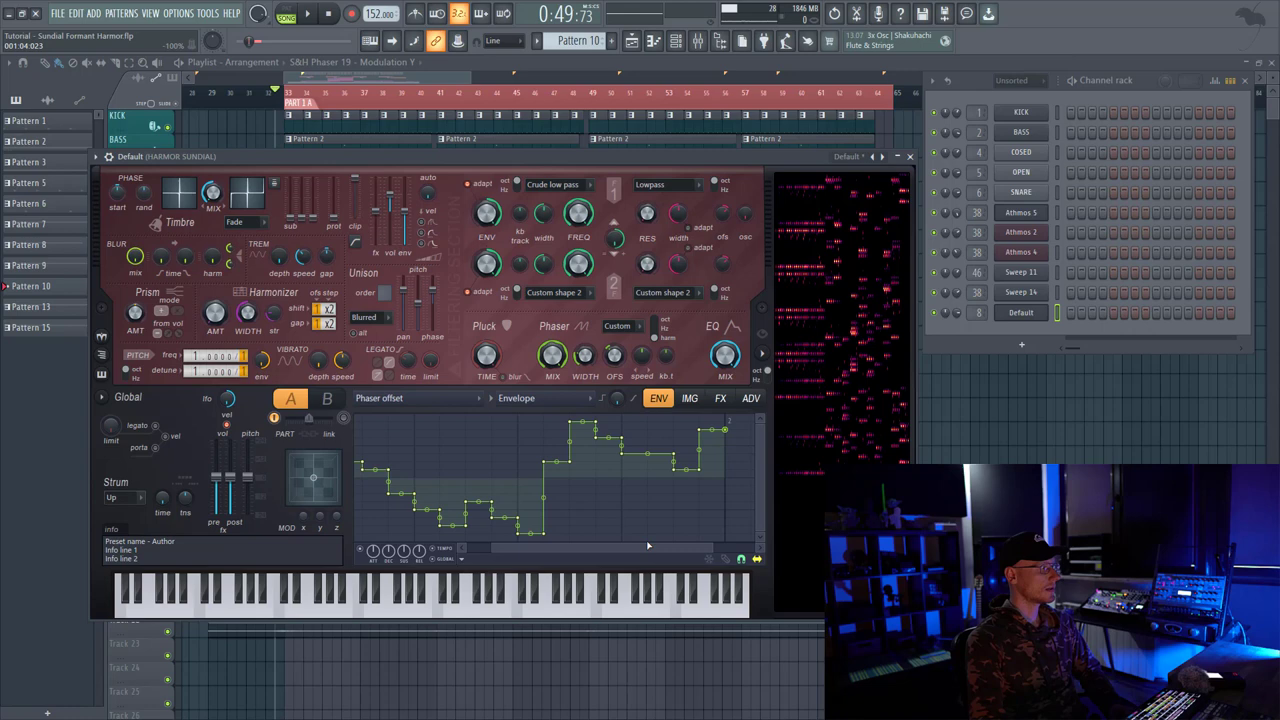
scroll(599, 542, "left", 2)
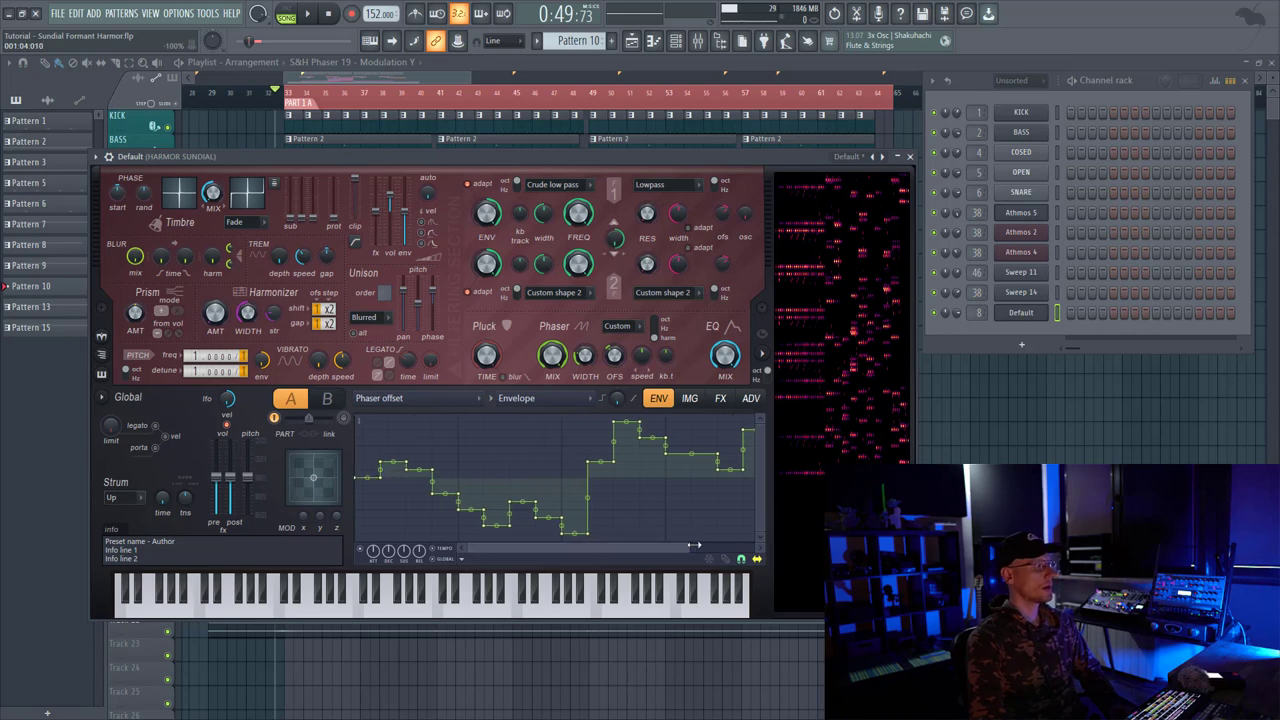
scroll(681, 547, "down", 1)
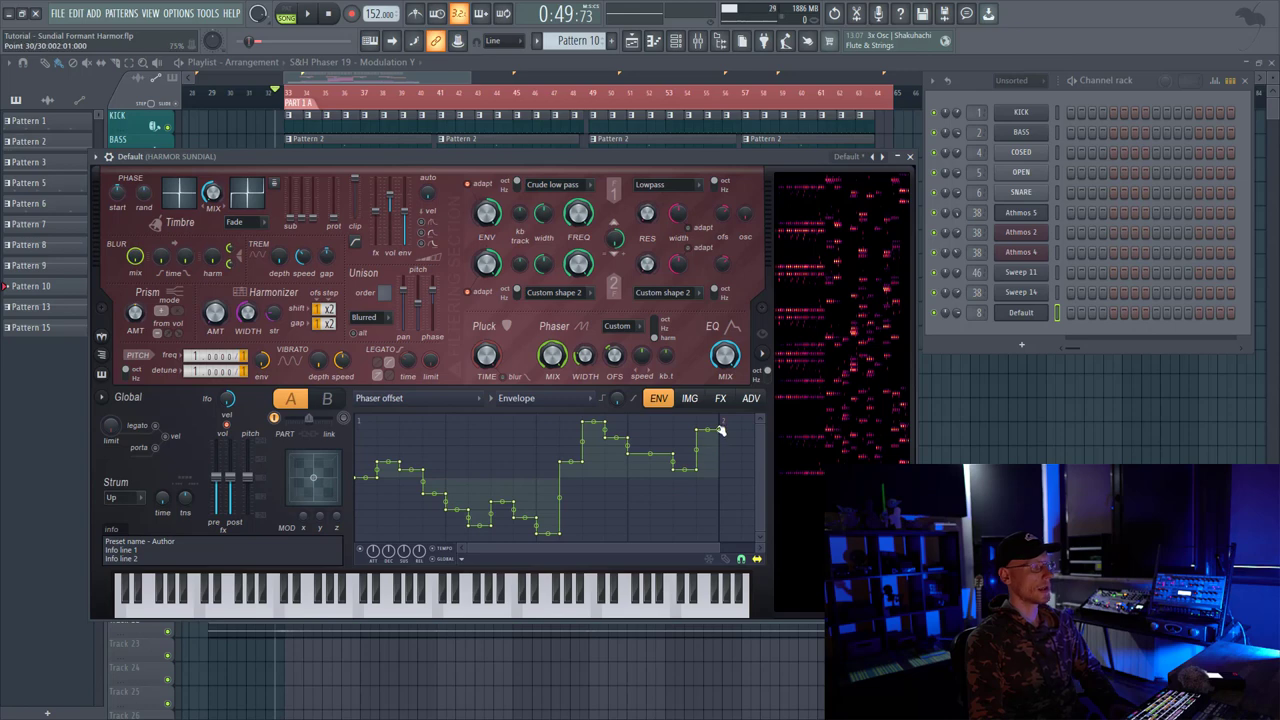
Apply Make all loop to the Phaser offset envelope so the whole envelope loops
right_click(463, 566)
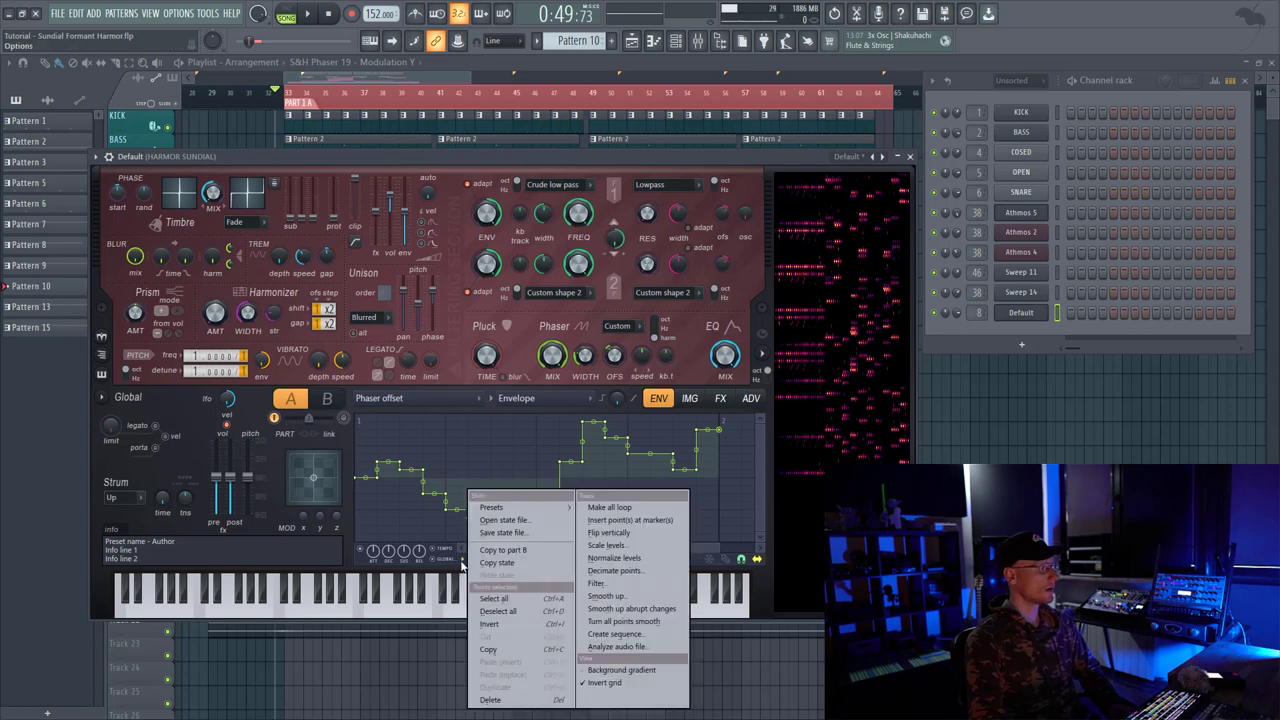
left_click(622, 508)
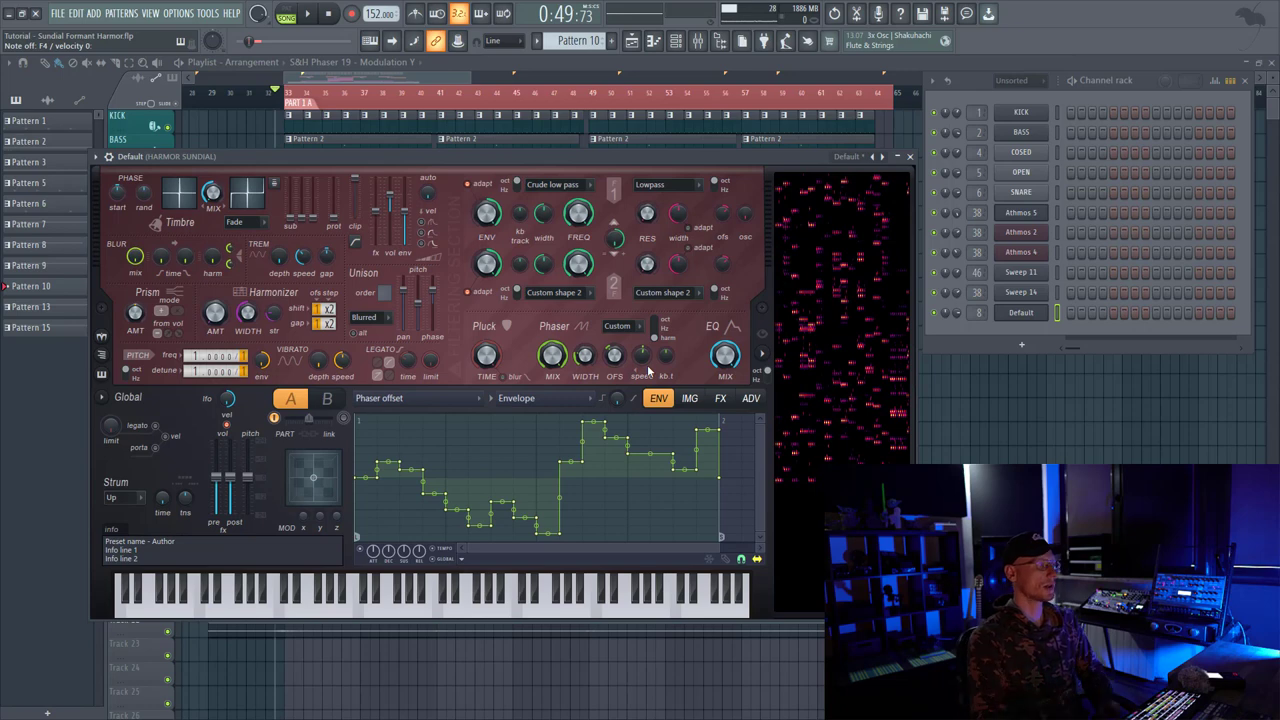
Switch to the Phaser shape envelope and pull both peak tension handles down for concave flanks
left_click(479, 400)
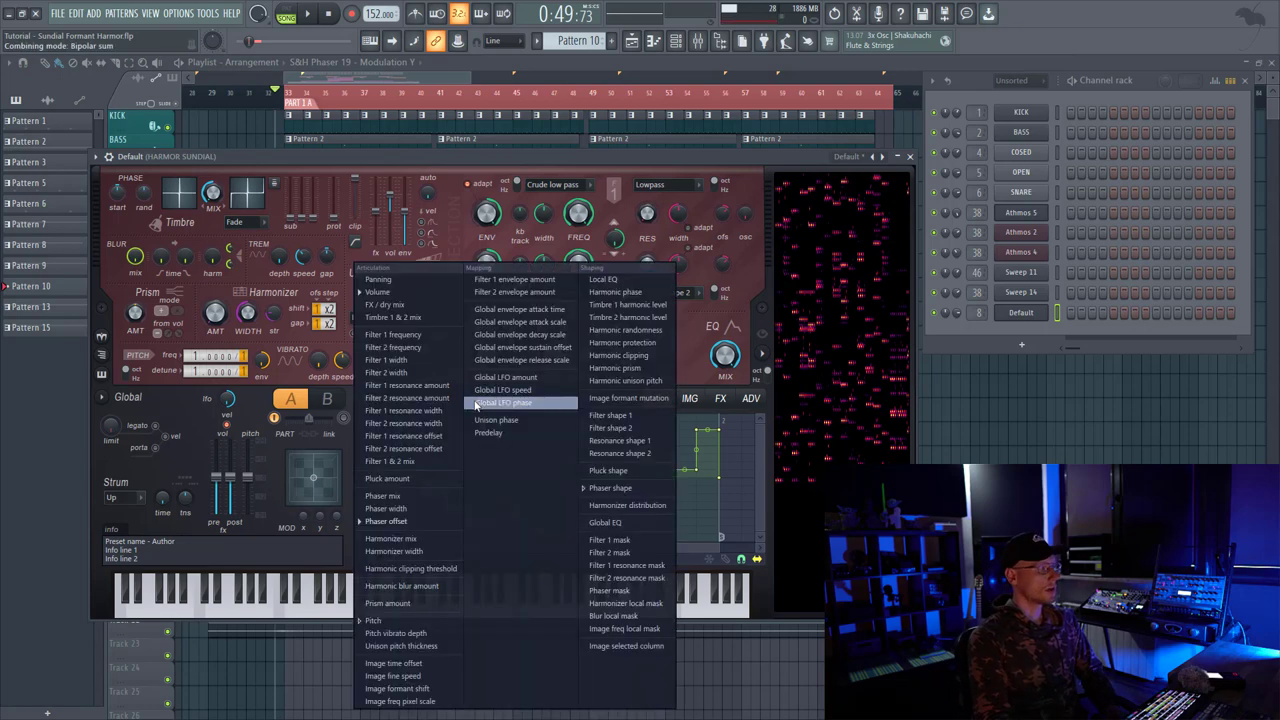
left_click(618, 490)
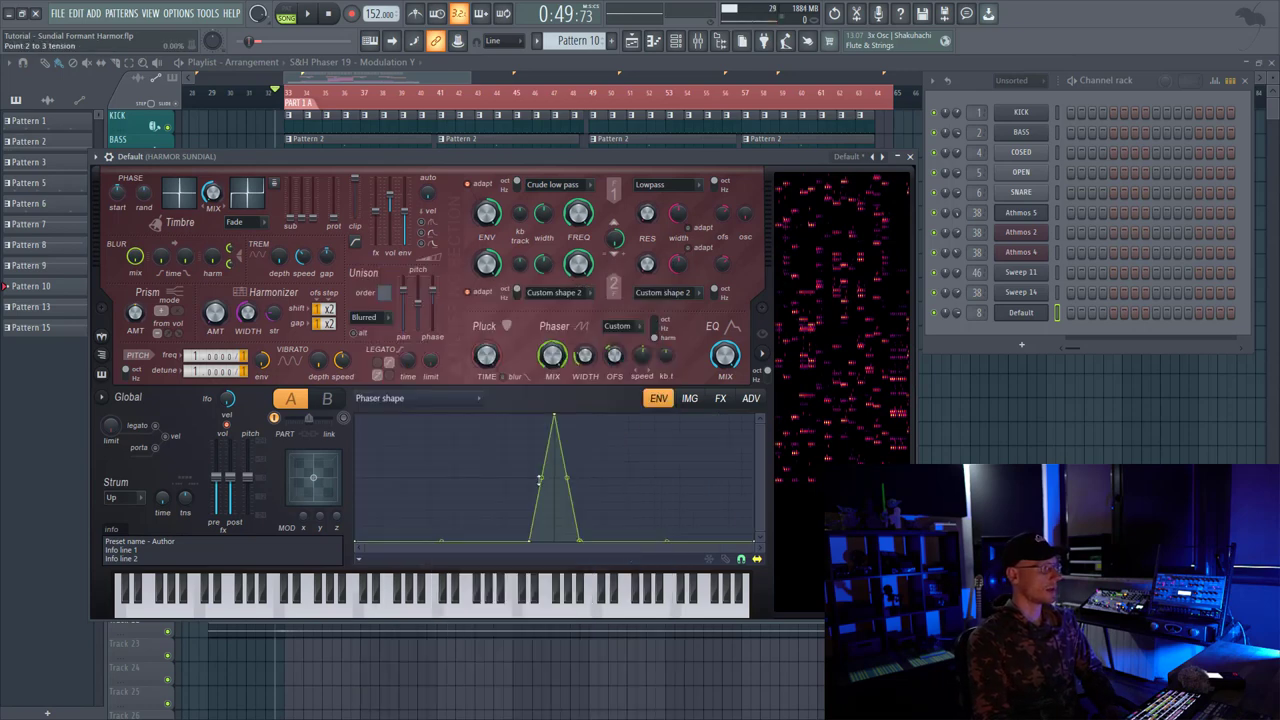
left_click_drag(541, 493, 541, 528)
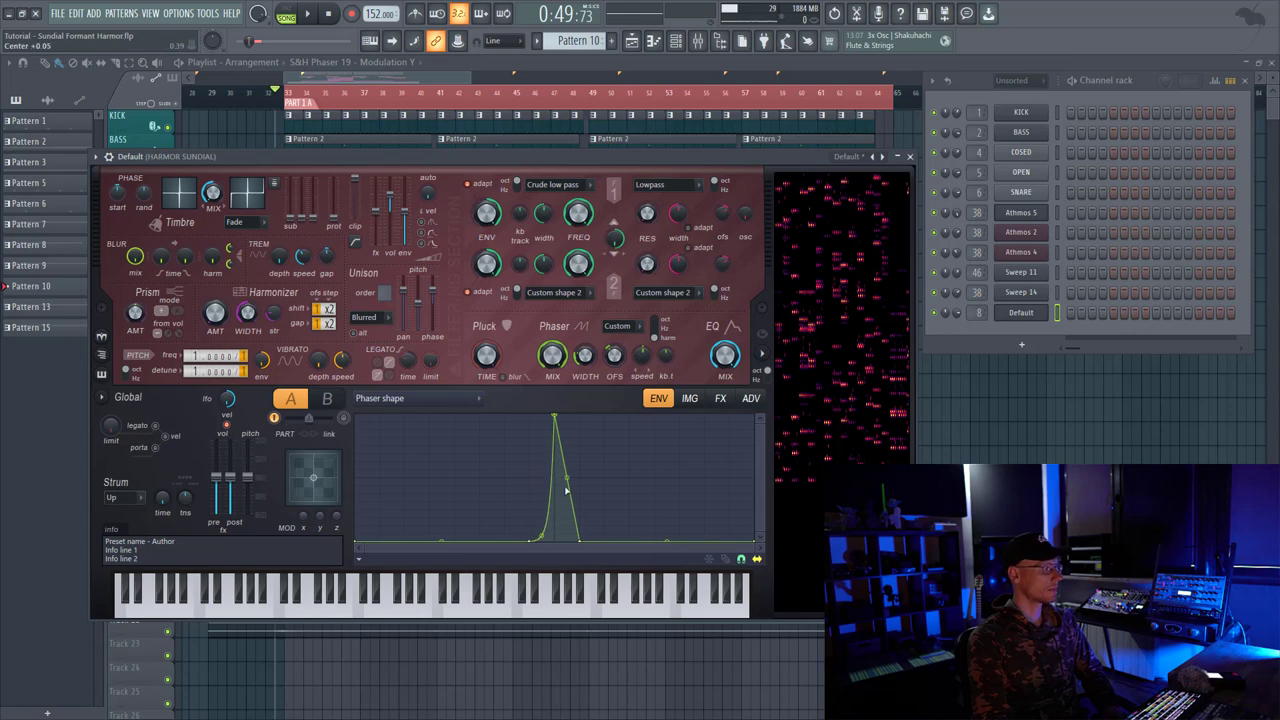
left_click_drag(567, 479, 567, 511)
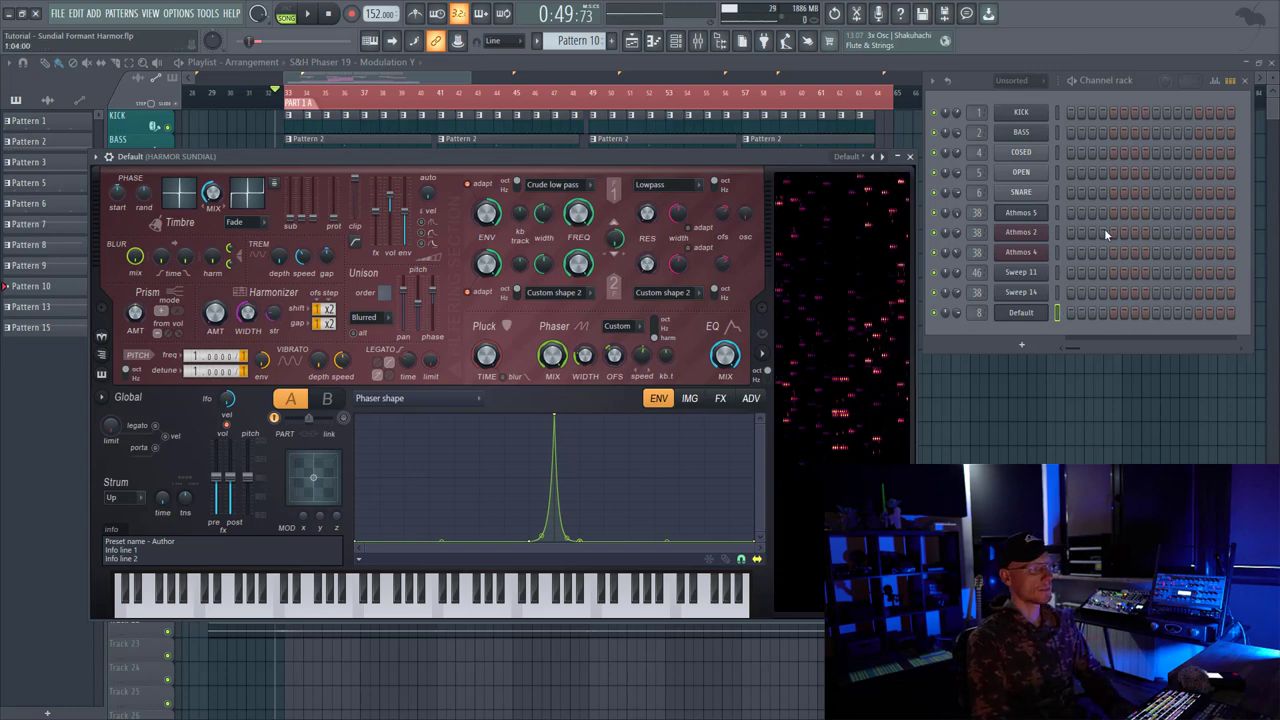
In the Default channel's piano roll, draw a G#5 note lasting one bar
right_click(1030, 313)
left_click(1068, 316)
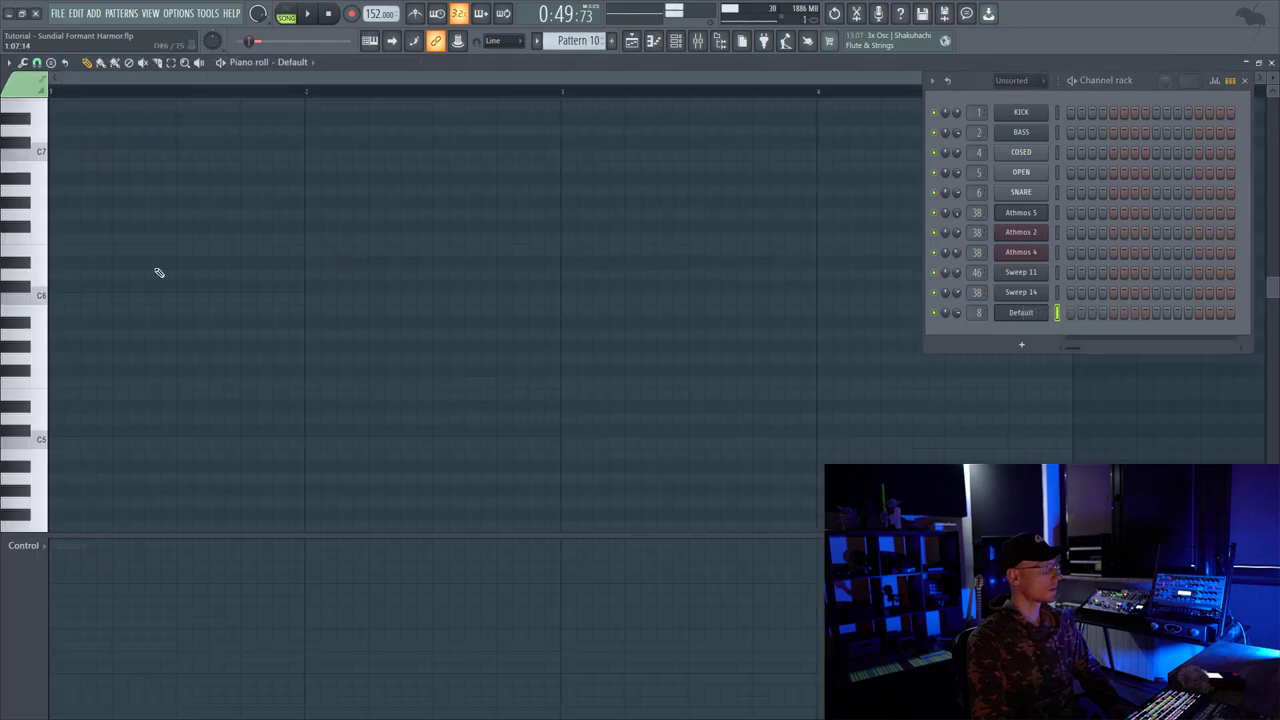
scroll(100, 280, "down", 2)
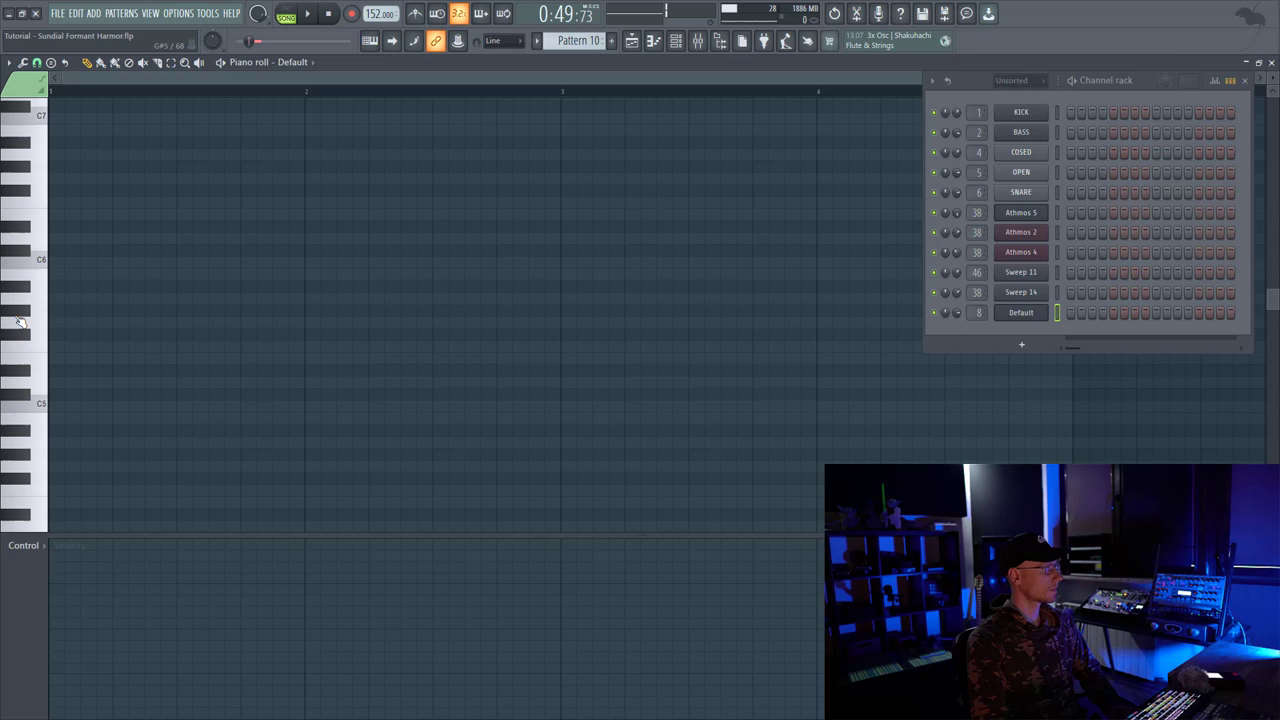
left_click(60, 311)
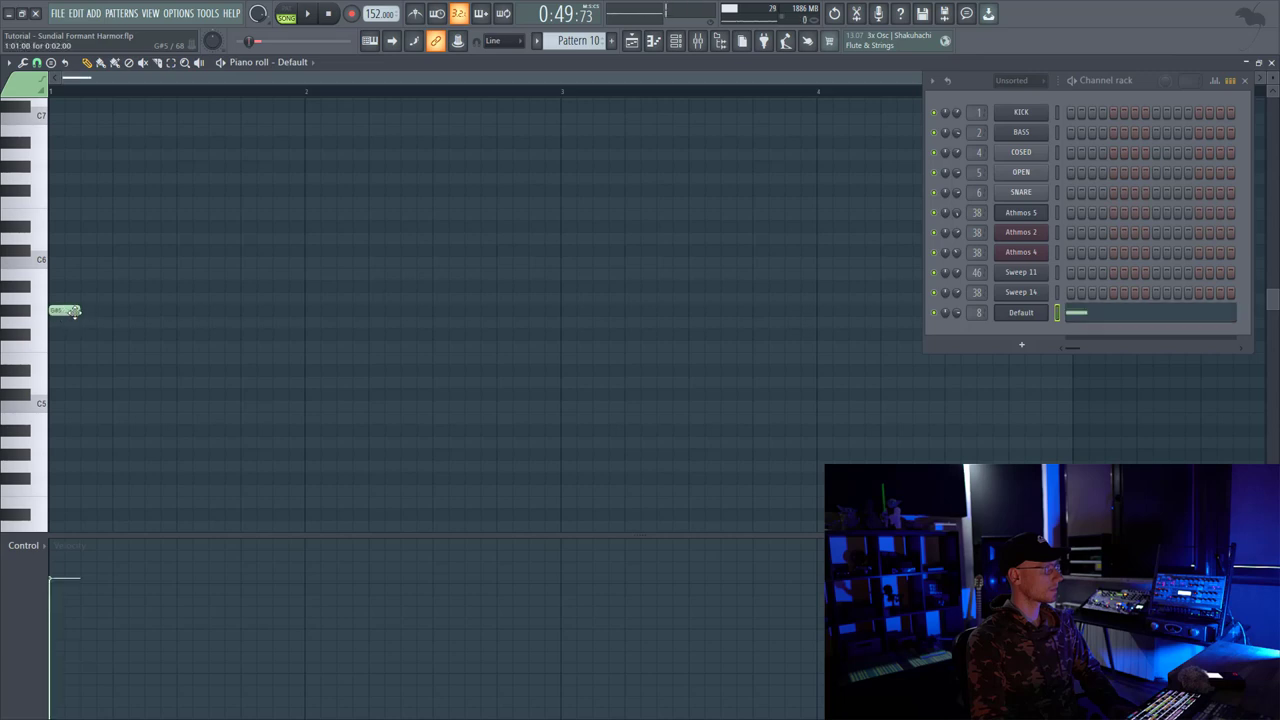
left_click_drag(84, 312, 305, 310)
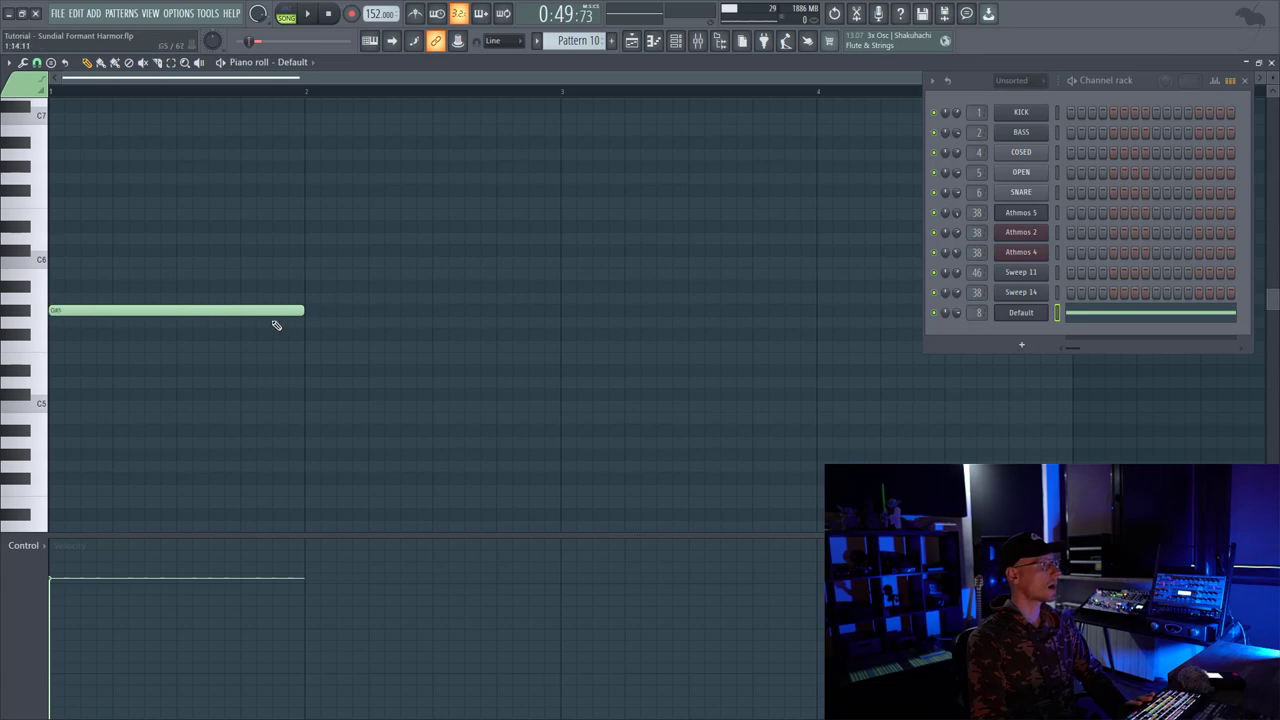
Paint Pattern 10 onto Track 6 of the playlist starting at bar 49
left_click(632, 41)
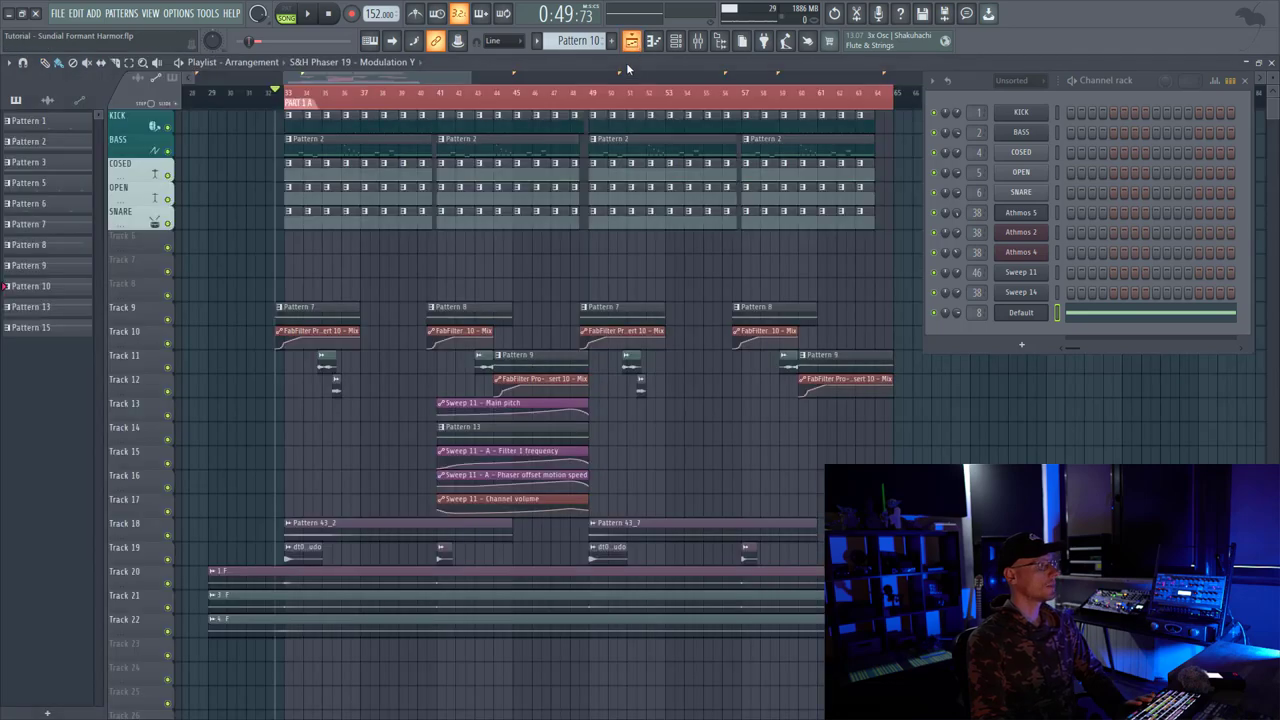
left_click(595, 248)
right_click(630, 240)
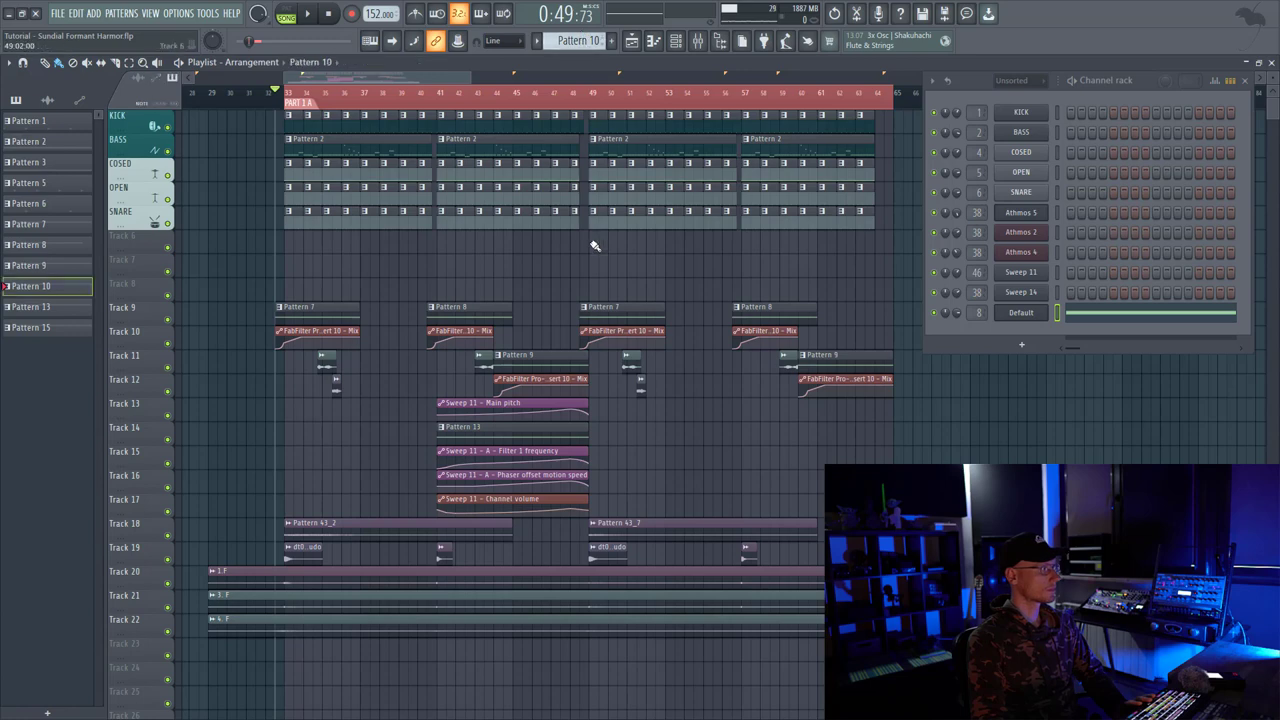
left_click_drag(595, 246, 860, 252)
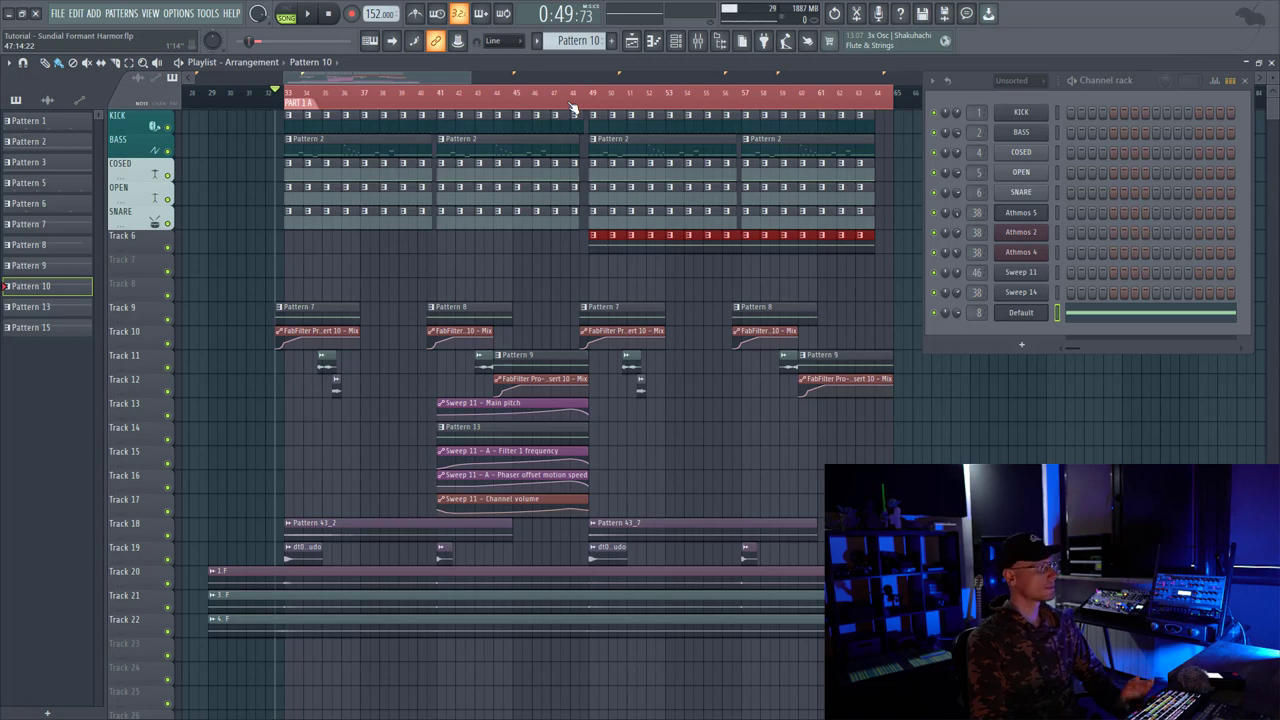
Start song playback from bar 33 to hear the Pattern 10 Harmor clip
key("space")
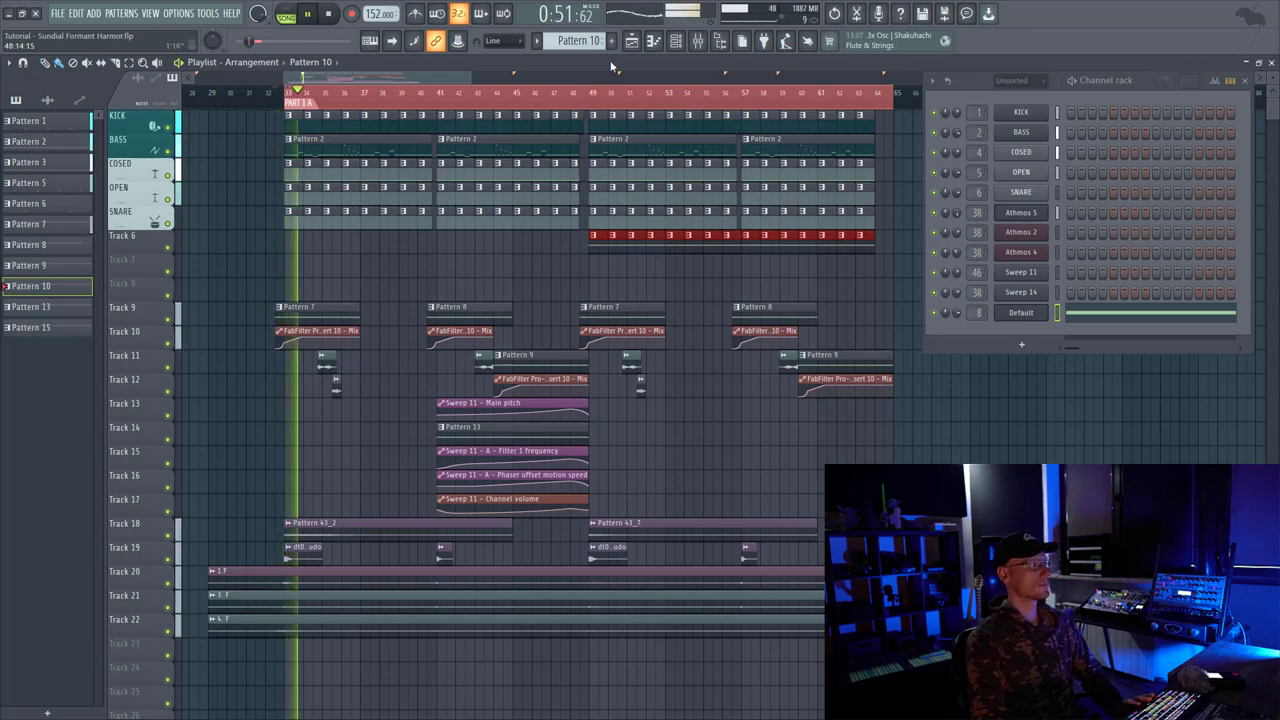